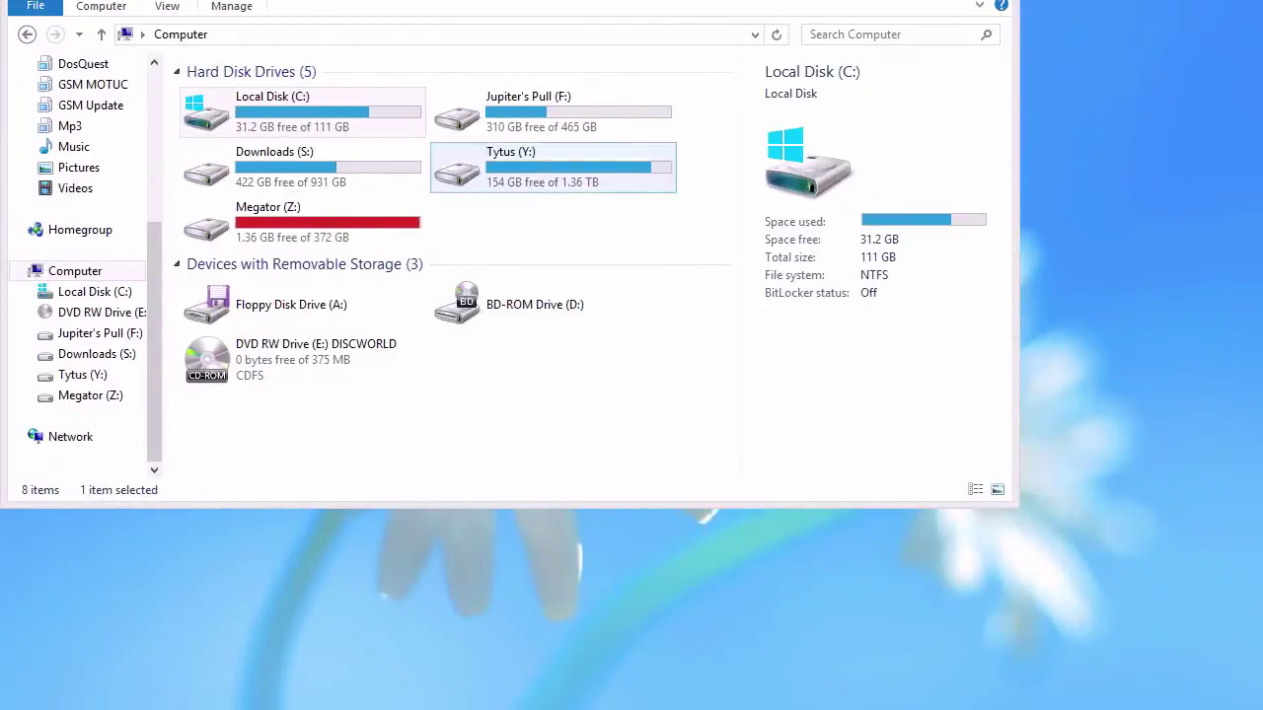
{"action": "key", "text": "Return"}
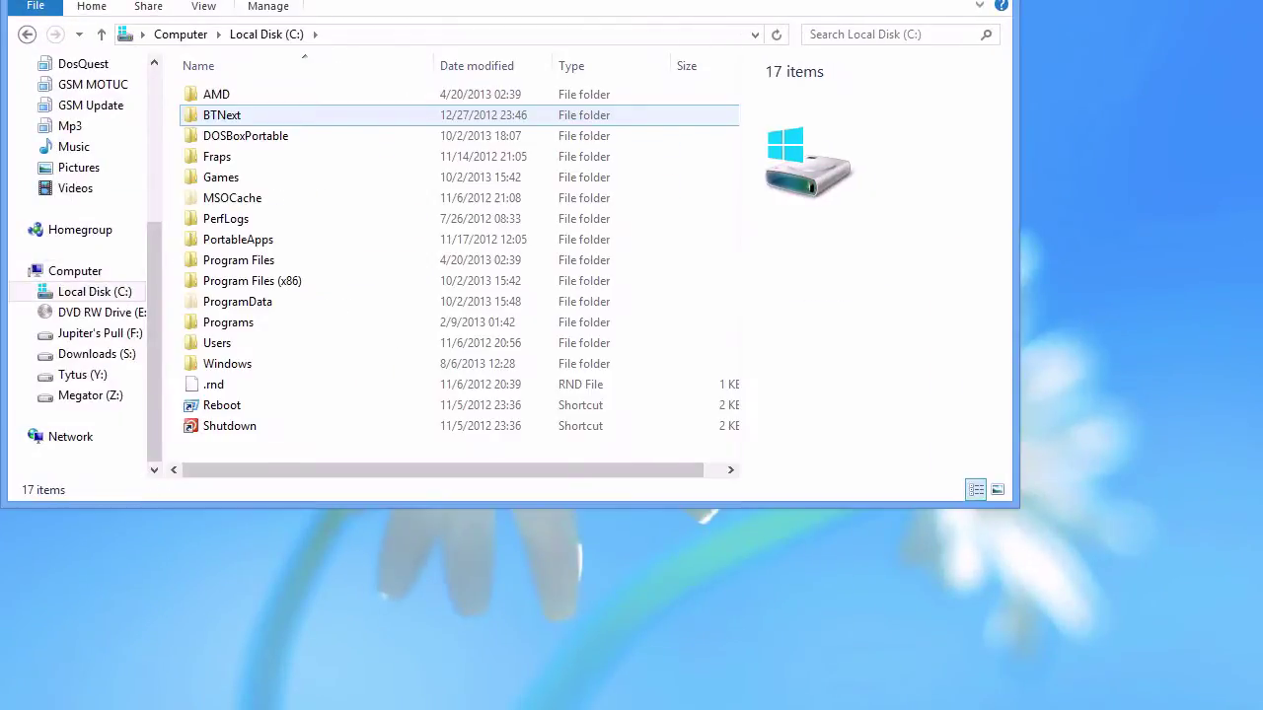
{"action": "left_click", "coordinate": [221, 176]}
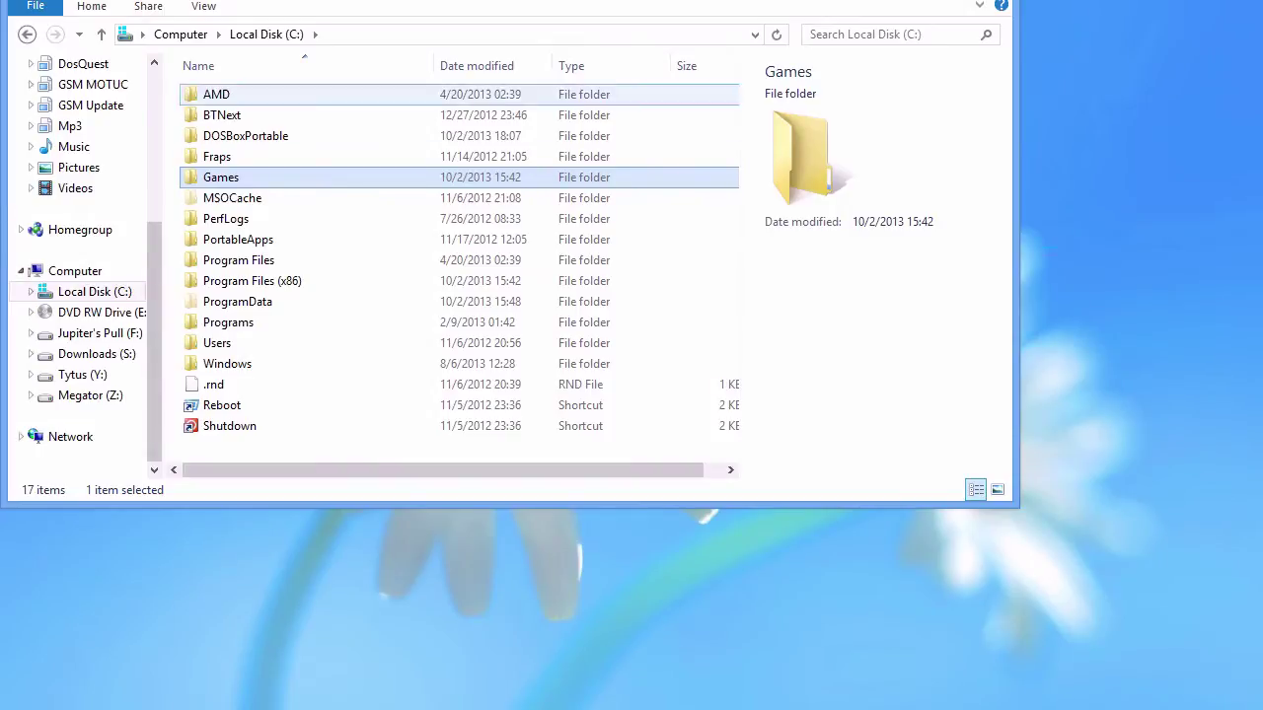
{"action": "left_click", "coordinate": [181, 33]}
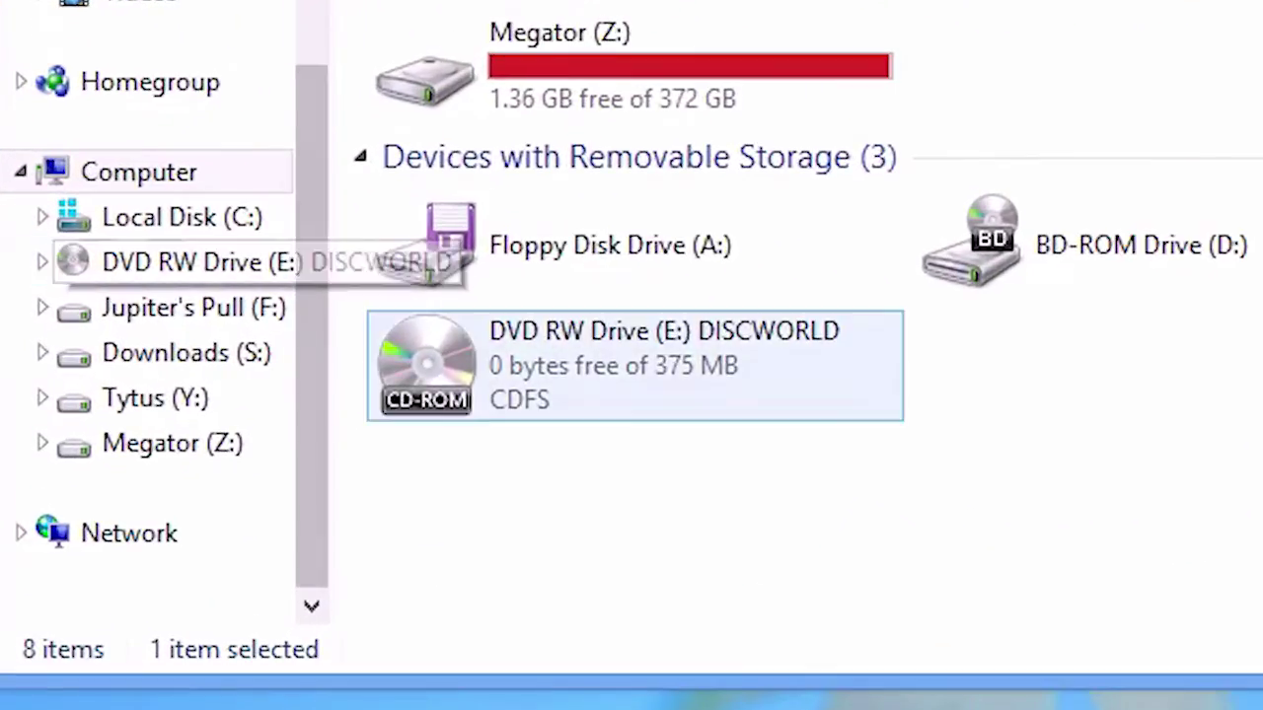
{"action": "left_click", "coordinate": [543, 365]}
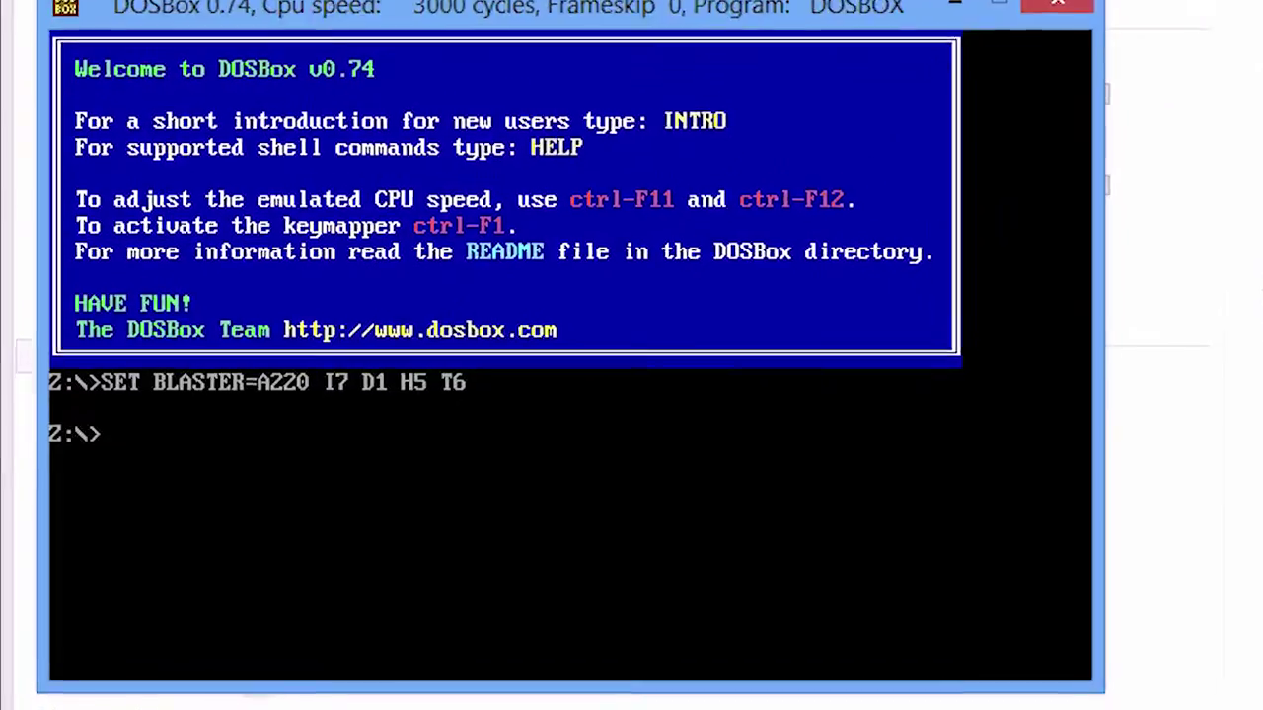
Mount C:\Games as drive C and the e:\ CD drive as CD-ROM drive E.
{"action": "type", "text": "mo"}
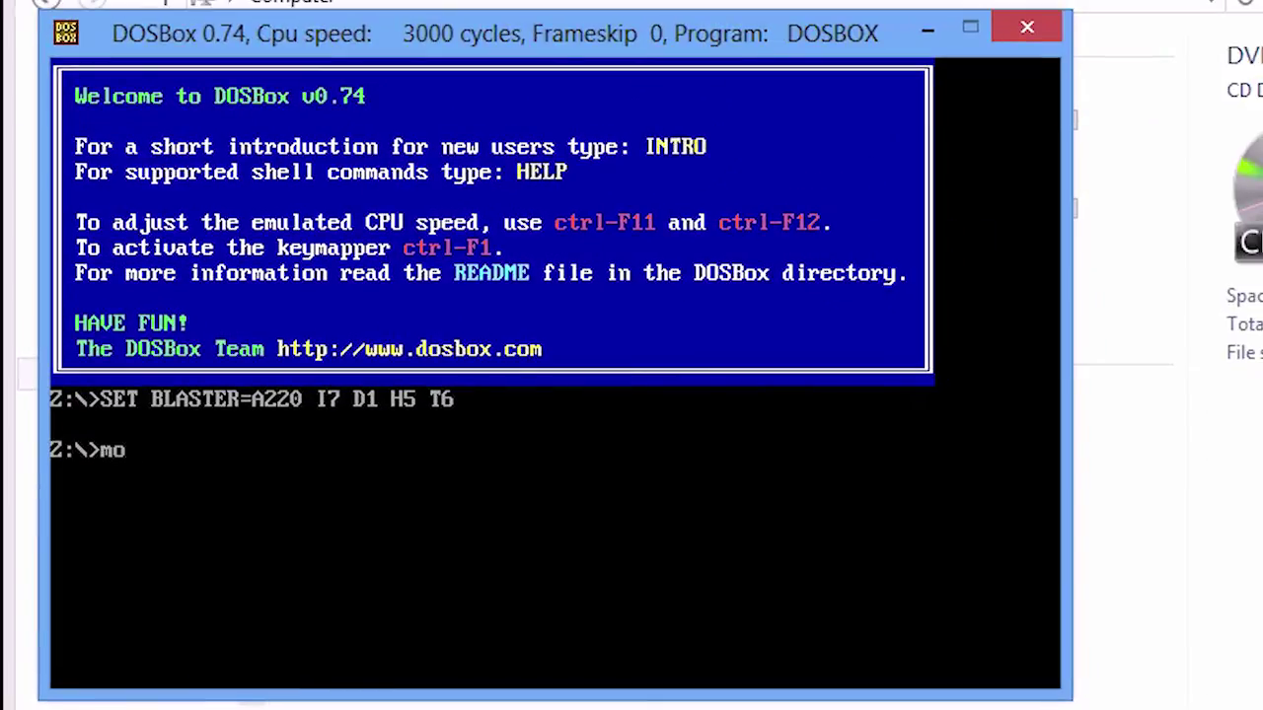
{"action": "type", "text": "unt c c"}
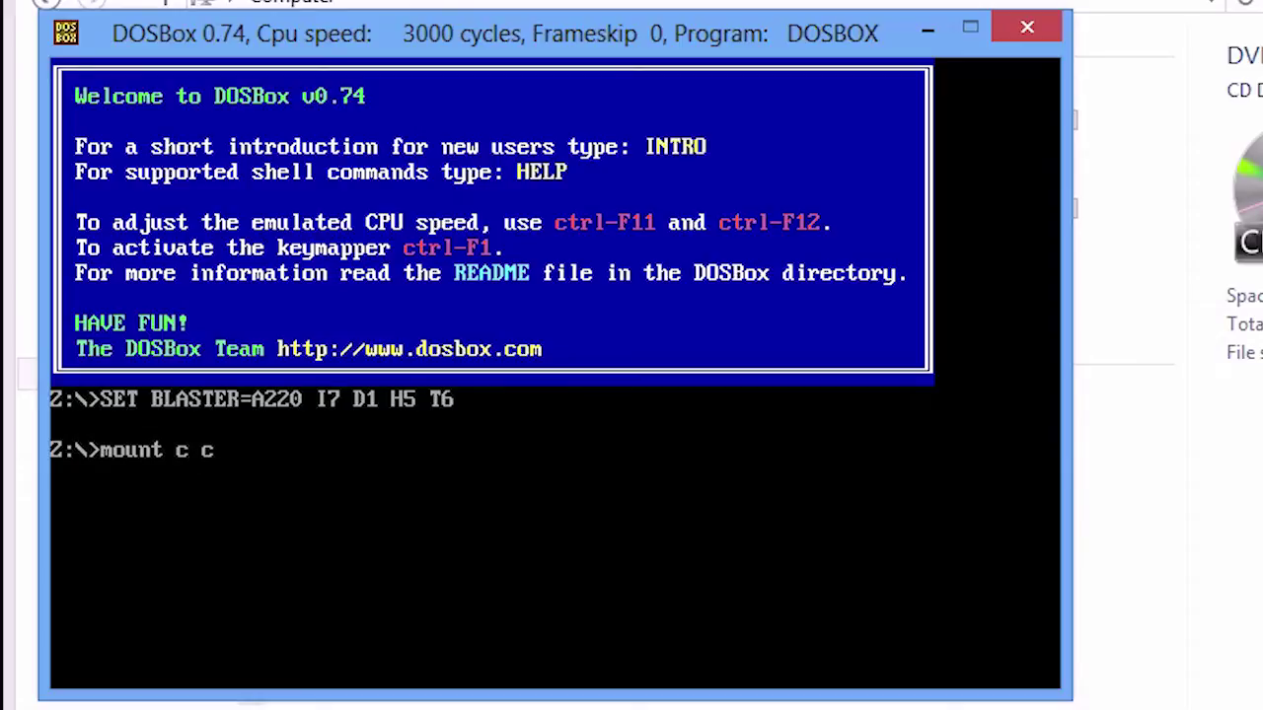
{"action": "type", "text": ":\\Games"}
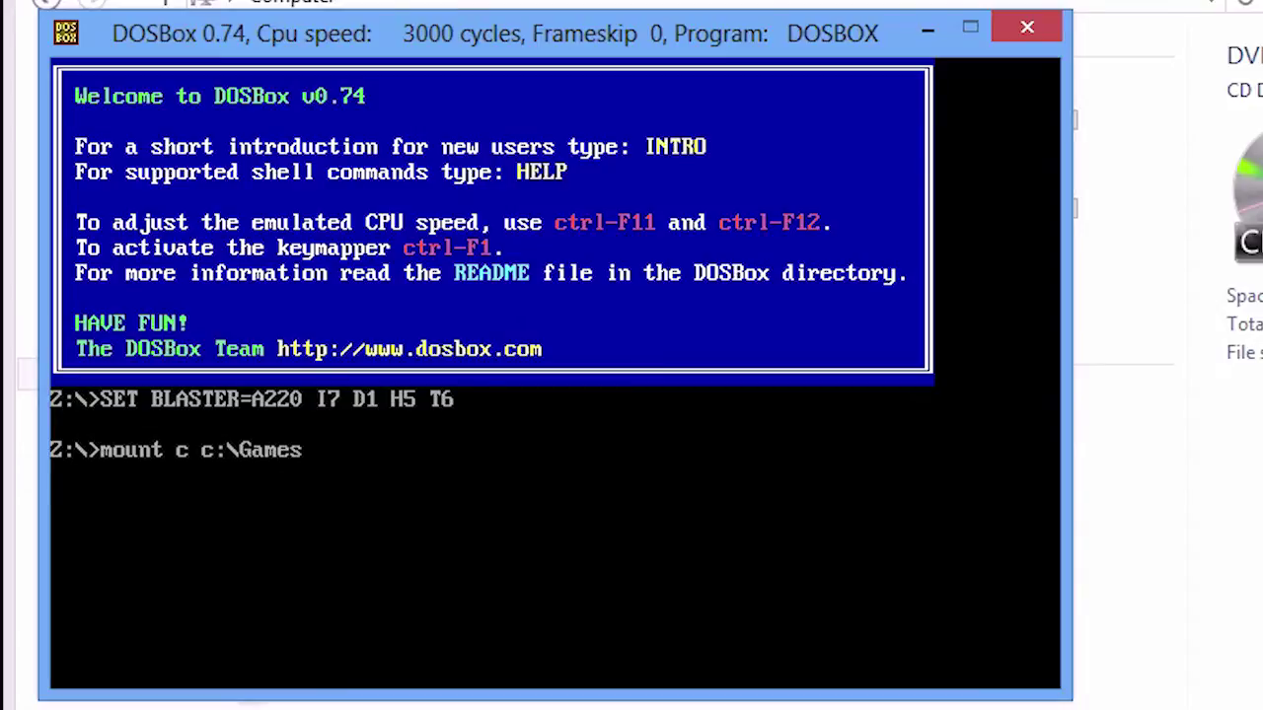
{"action": "key", "text": "Return"}
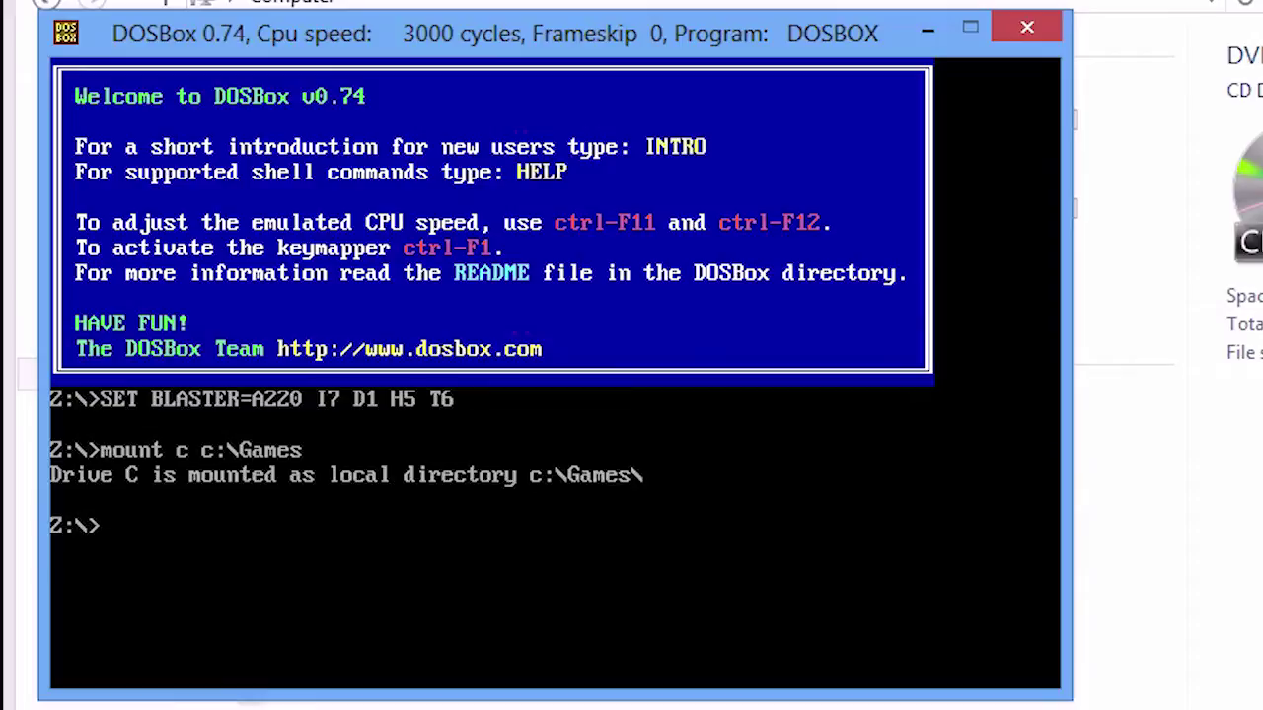
{"action": "type", "text": "mount e"}
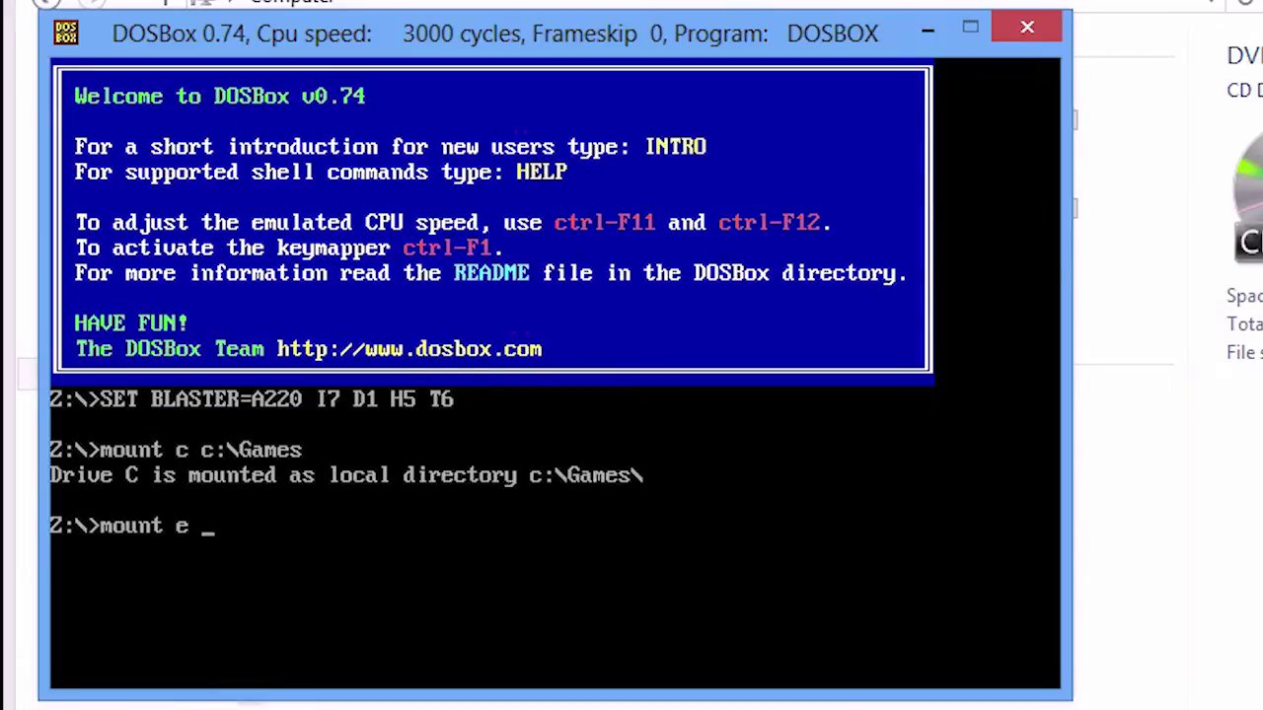
{"action": "type", "text": " e:\\ -t cdrom"}
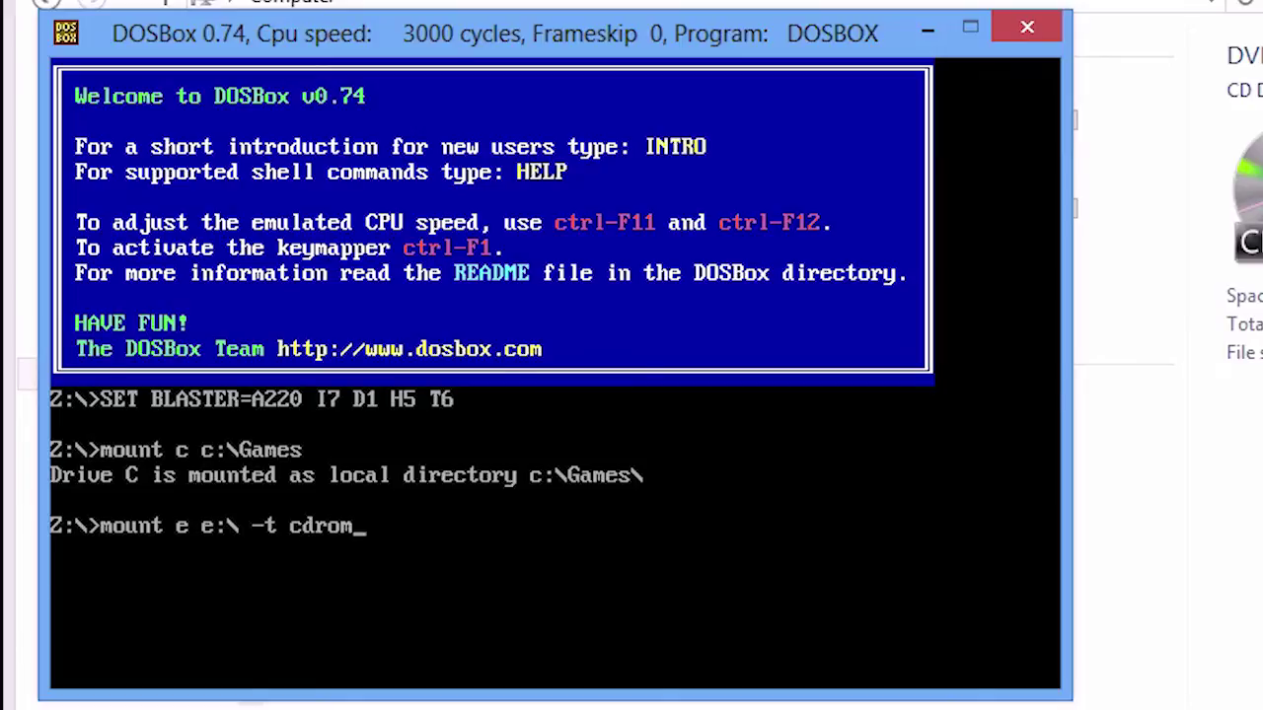
{"action": "key", "text": "Return"}
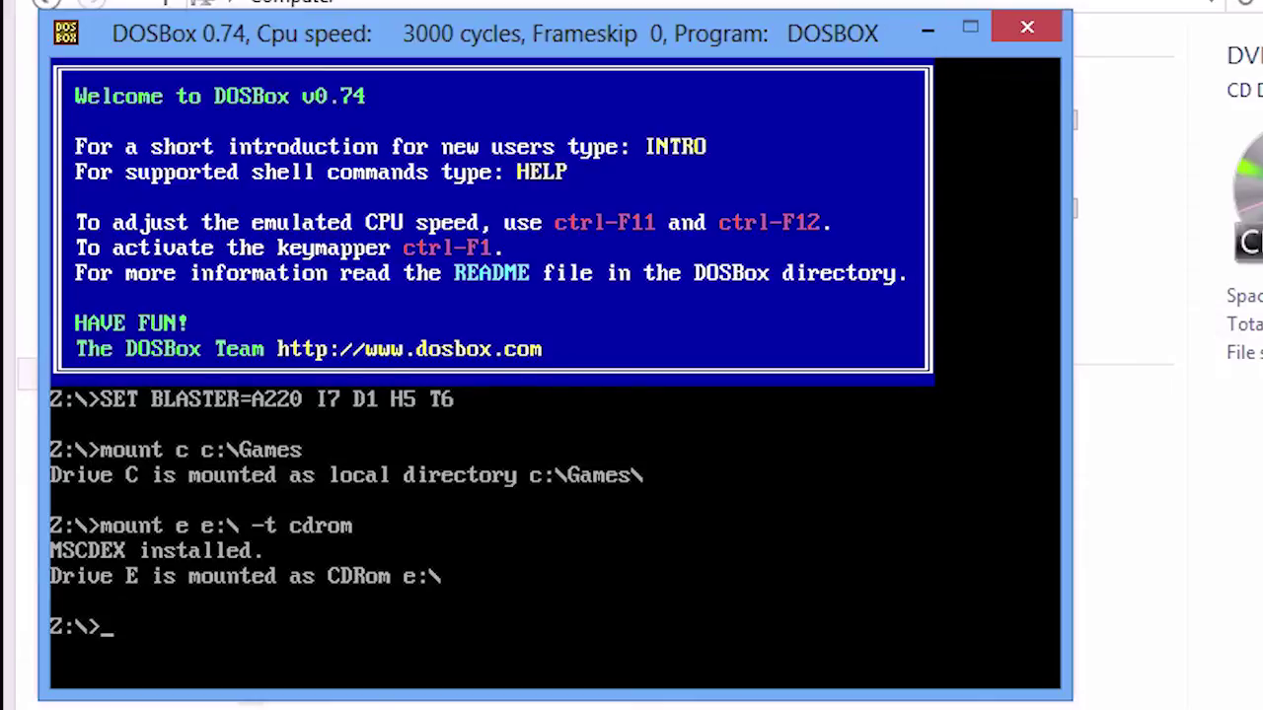
Switch to drive E, list the CD contents, and run DISC.BAT to launch Discworld setup.
{"action": "type", "text": "e:\\"}
{"action": "key", "text": "Return"}
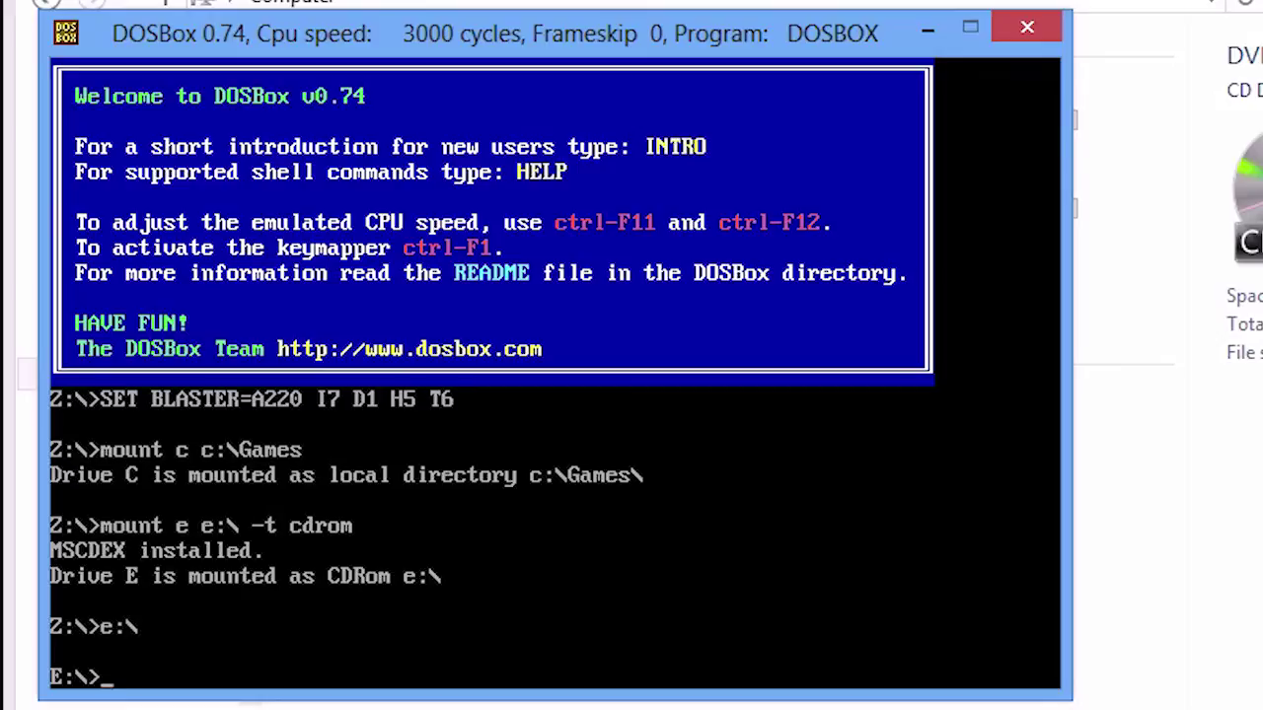
{"action": "type", "text": "dir"}
{"action": "key", "text": "Return"}
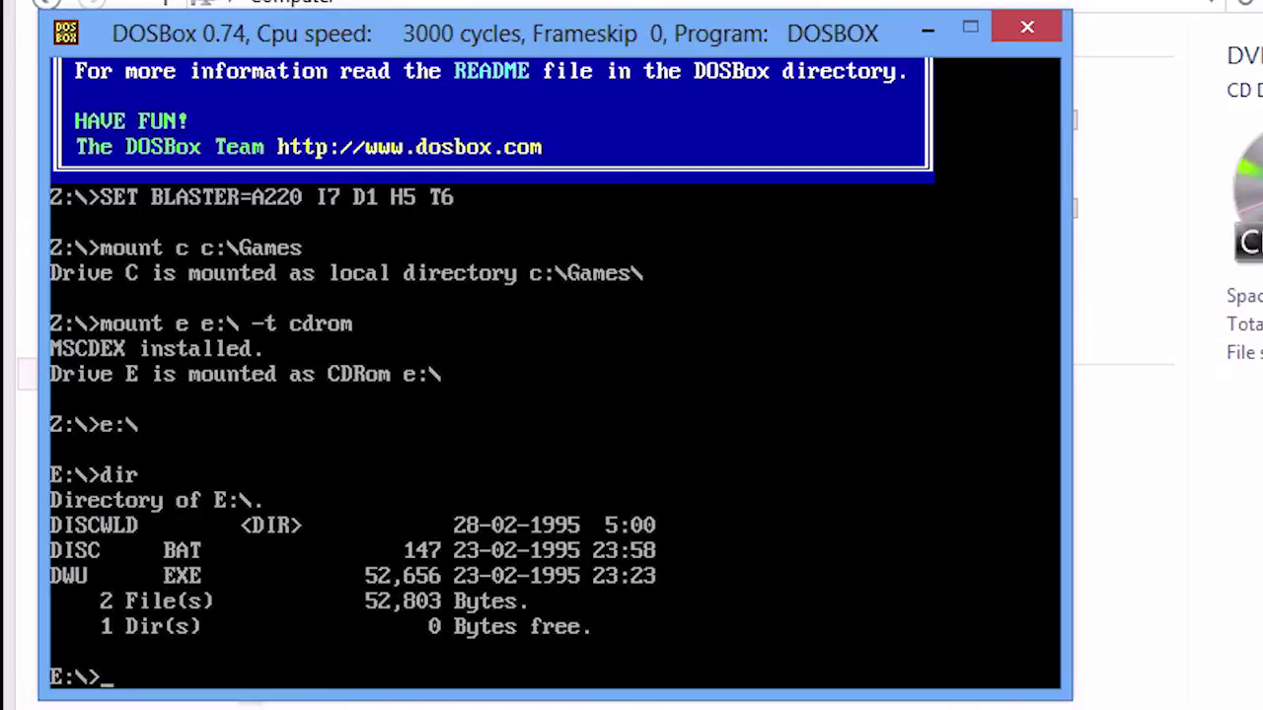
{"action": "type", "text": "disc"}
{"action": "key", "text": "Tab"}
{"action": "key", "text": "Return"}
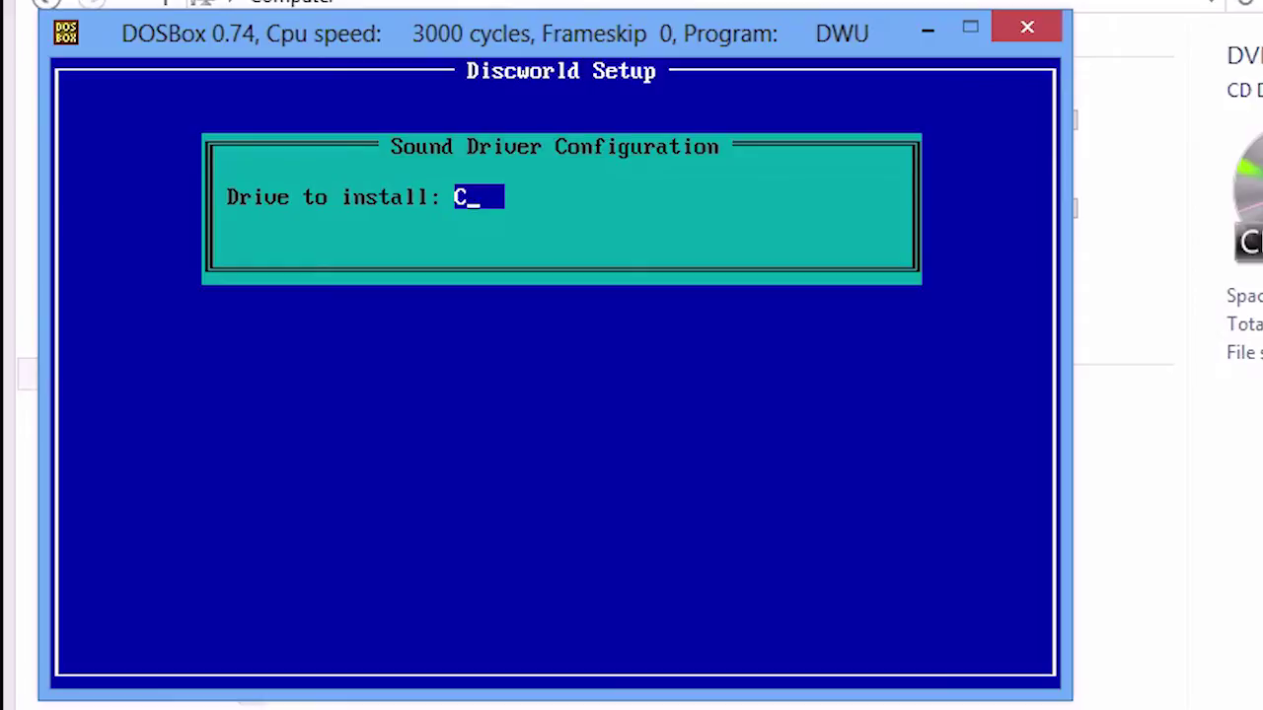
Install to drive C with Sound Blaster Pro speech at address 220 and Adlib-compatible music.
{"action": "key", "text": "Return"}
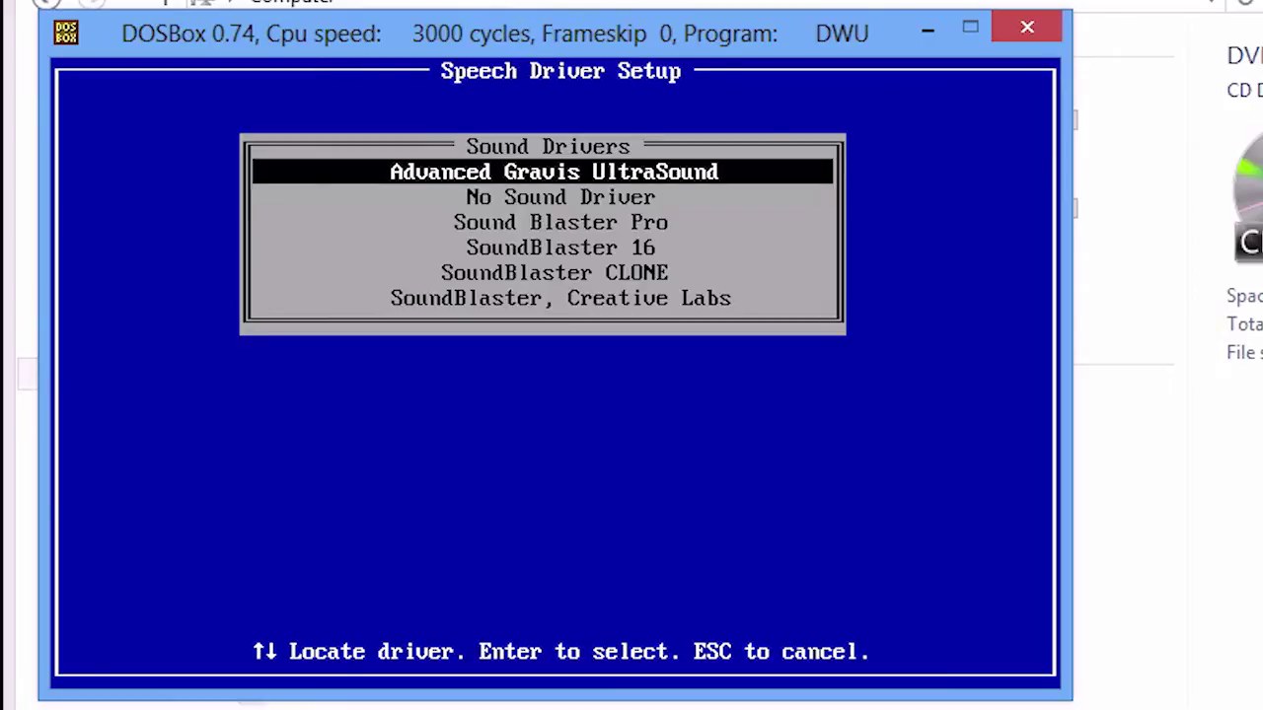
{"action": "key", "text": "Down"}
{"action": "key", "text": "Down"}
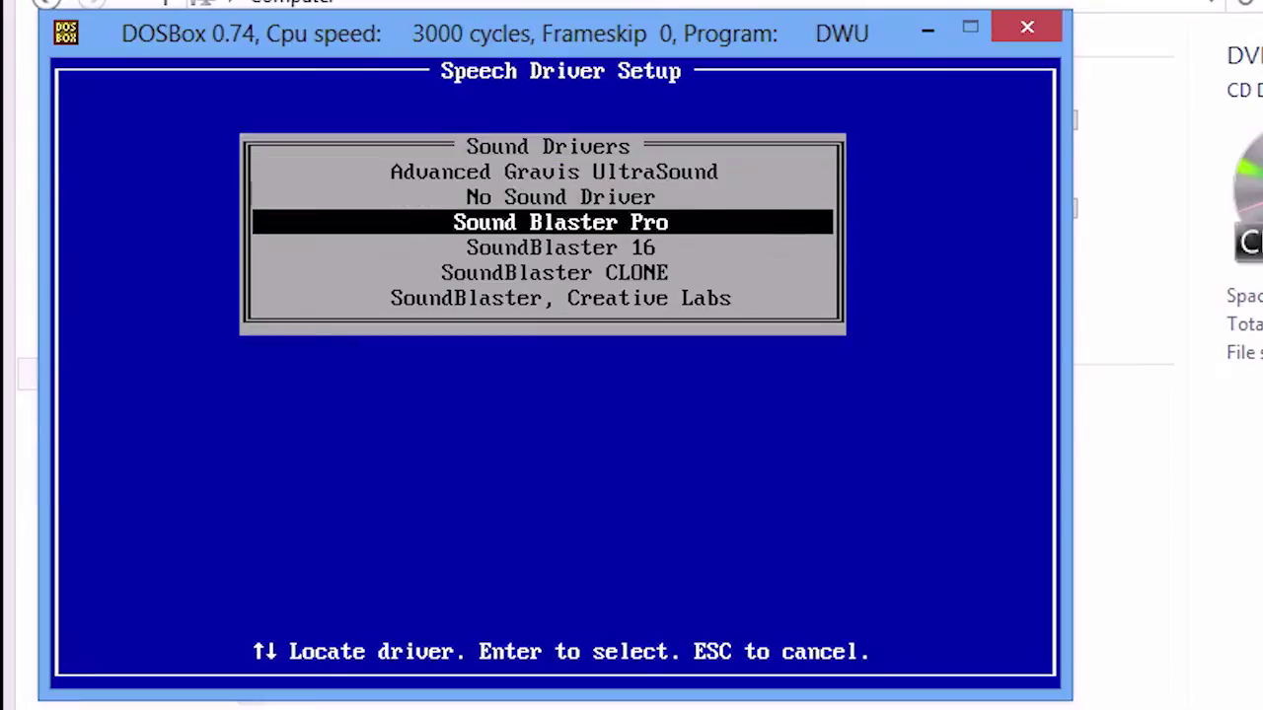
{"action": "key", "text": "Return"}
{"action": "key", "text": "Return"}
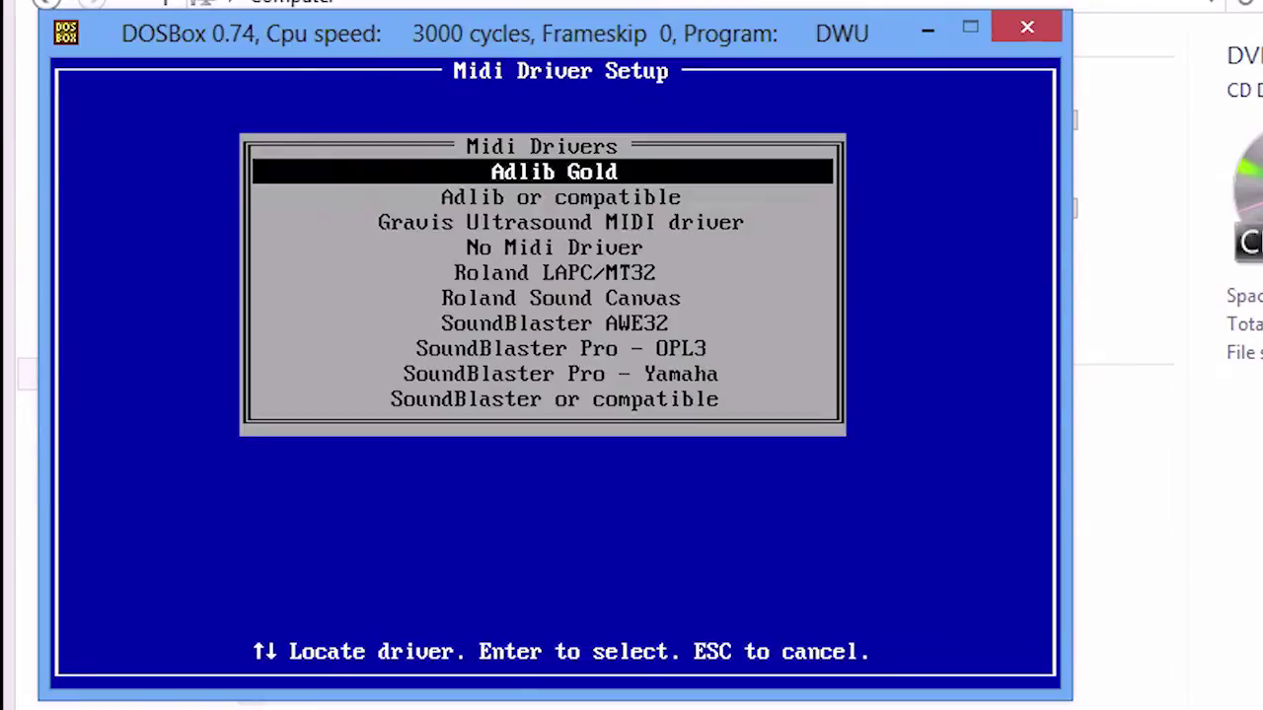
{"action": "key", "text": "Down"}
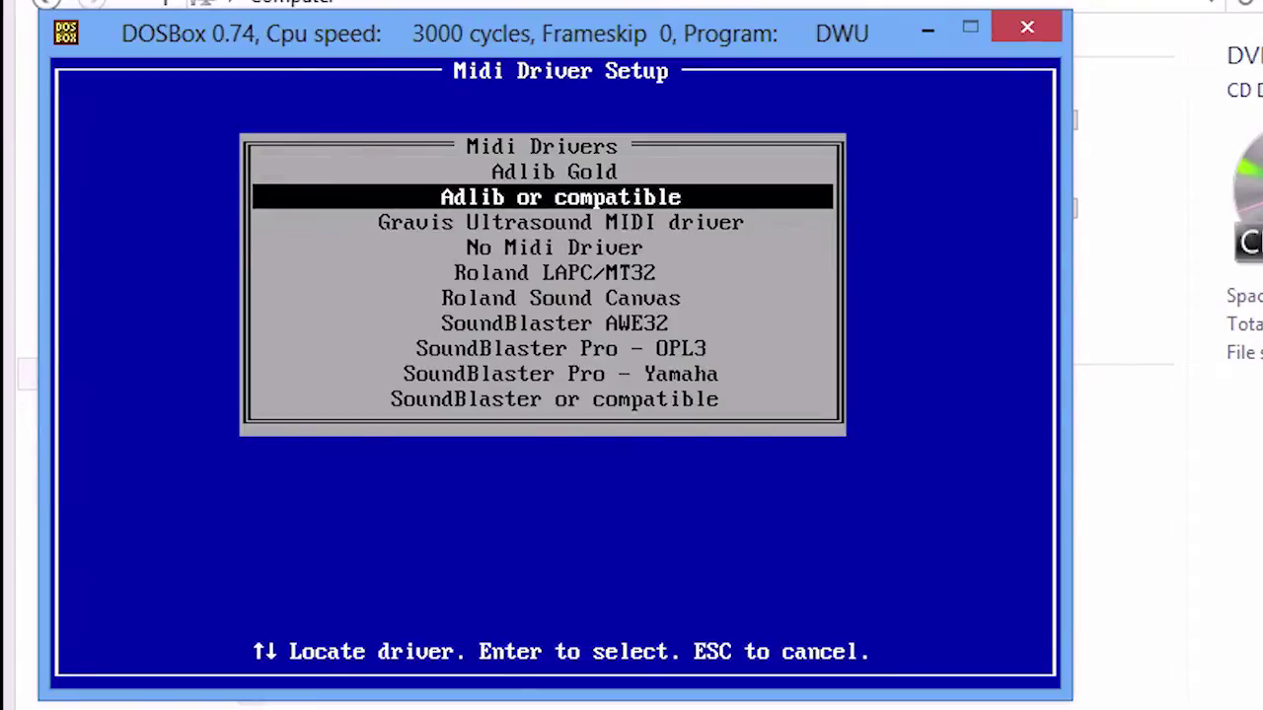
{"action": "key", "text": "Return"}
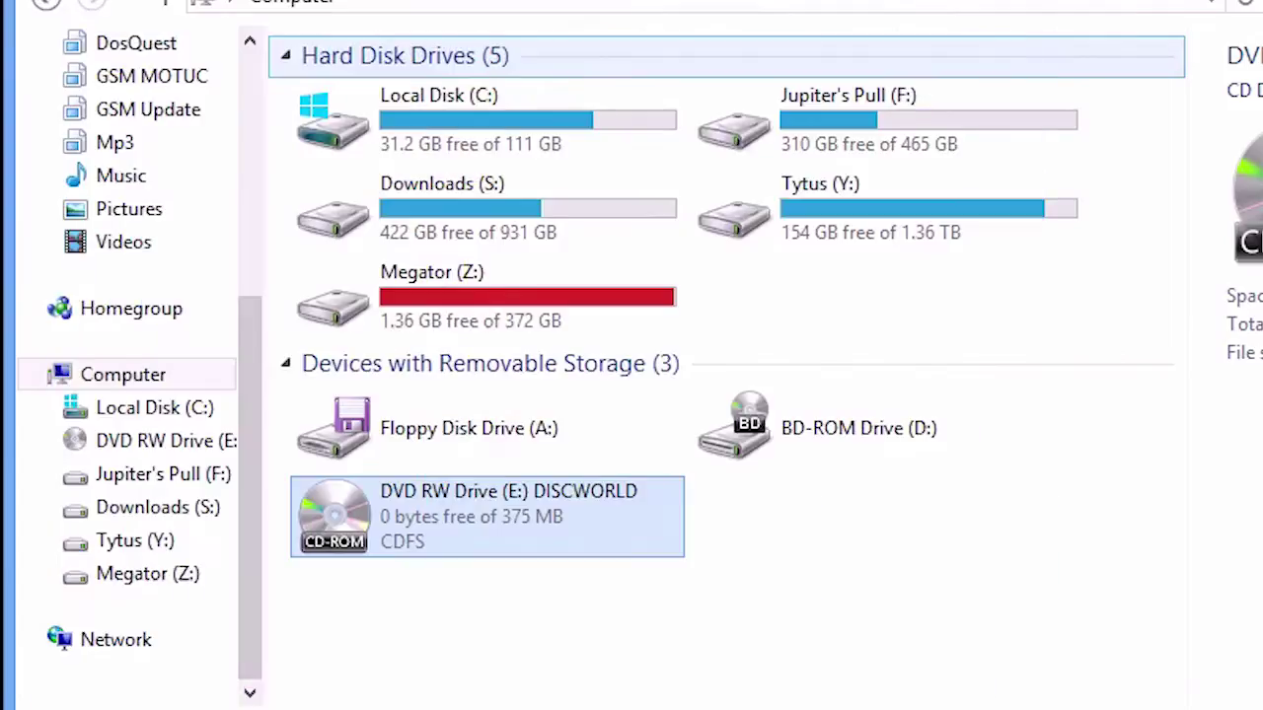
Navigate to C:\Games and open the DISCWLD.CD folder.
{"action": "double_click", "coordinate": [474, 118]}
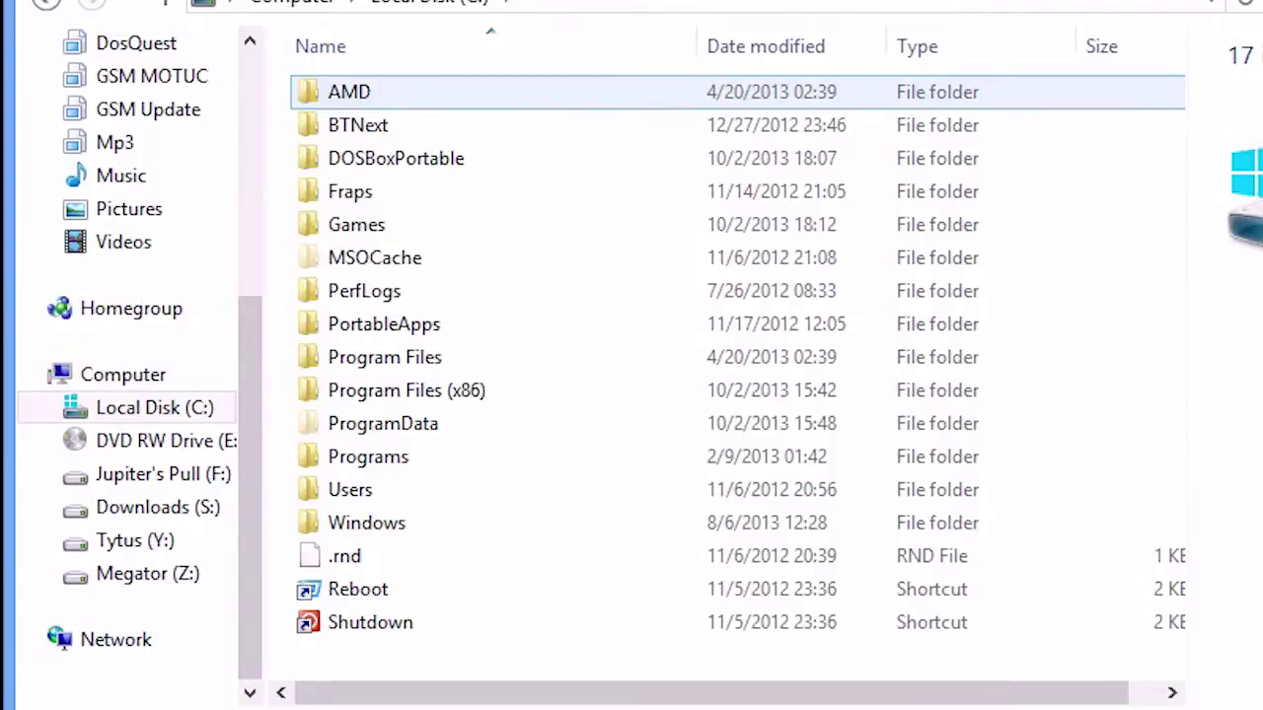
{"action": "double_click", "coordinate": [356, 224]}
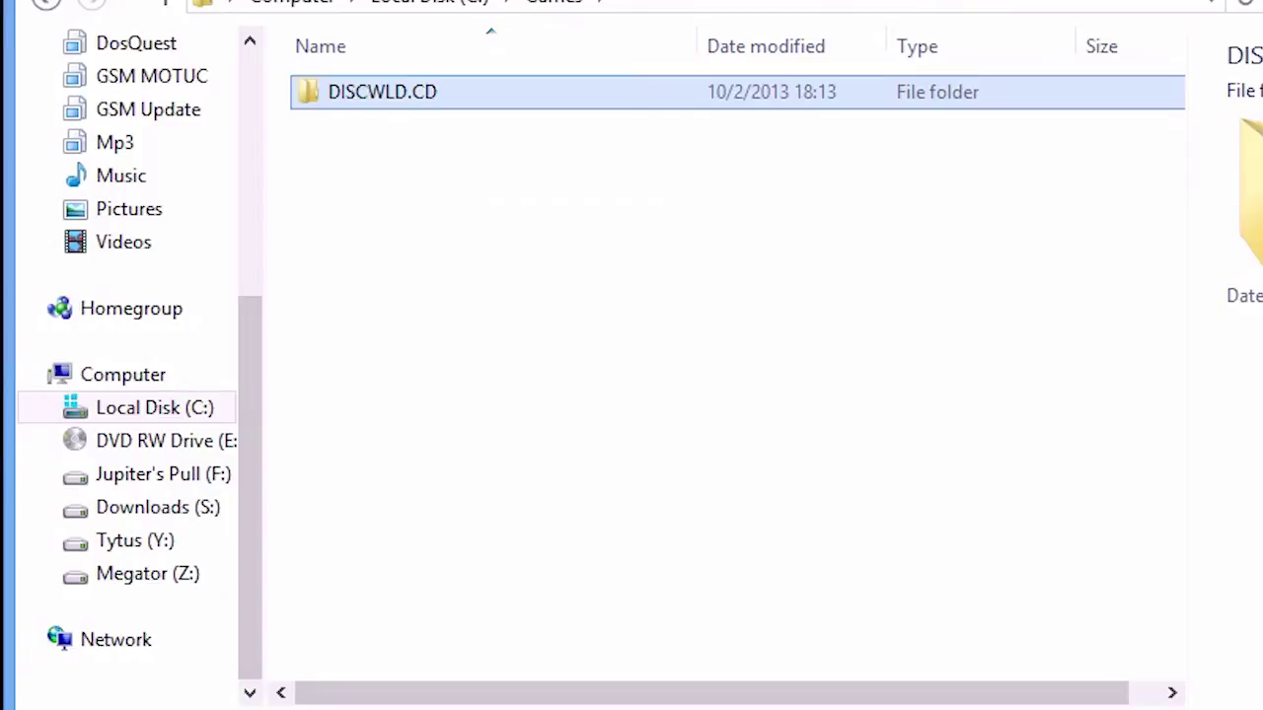
{"action": "key", "text": "F2"}
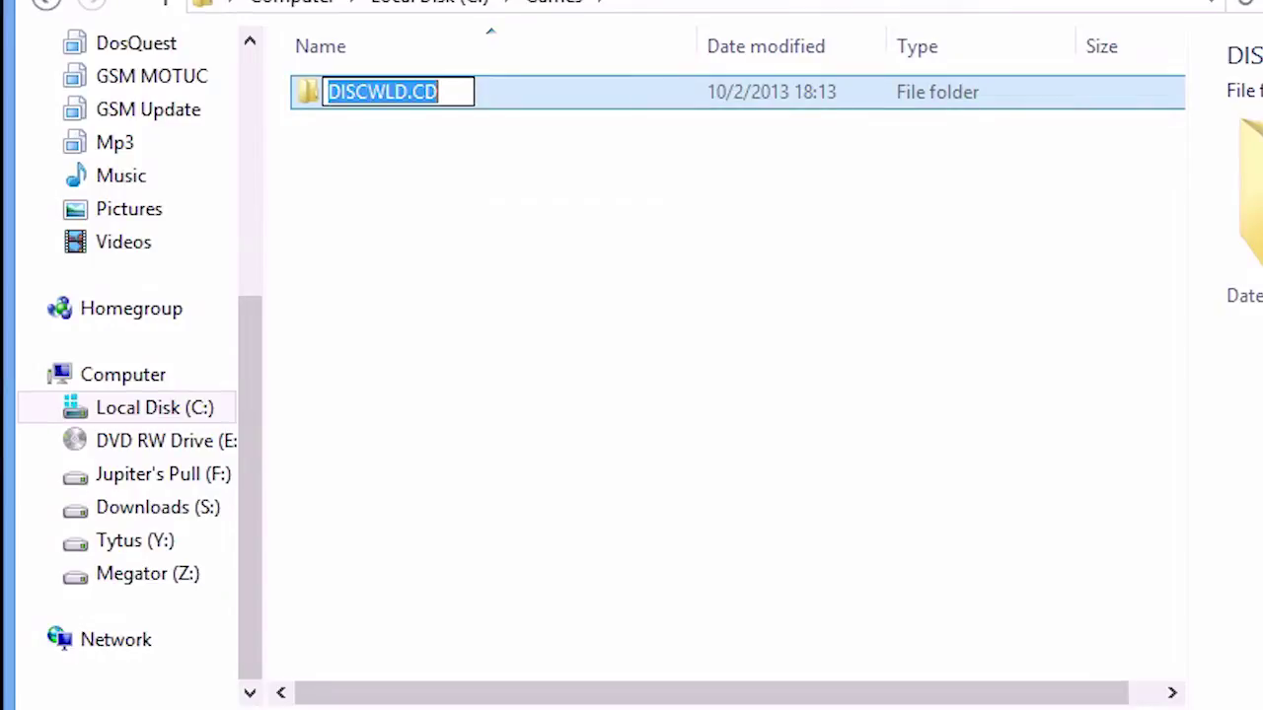
{"action": "key", "text": "Escape"}
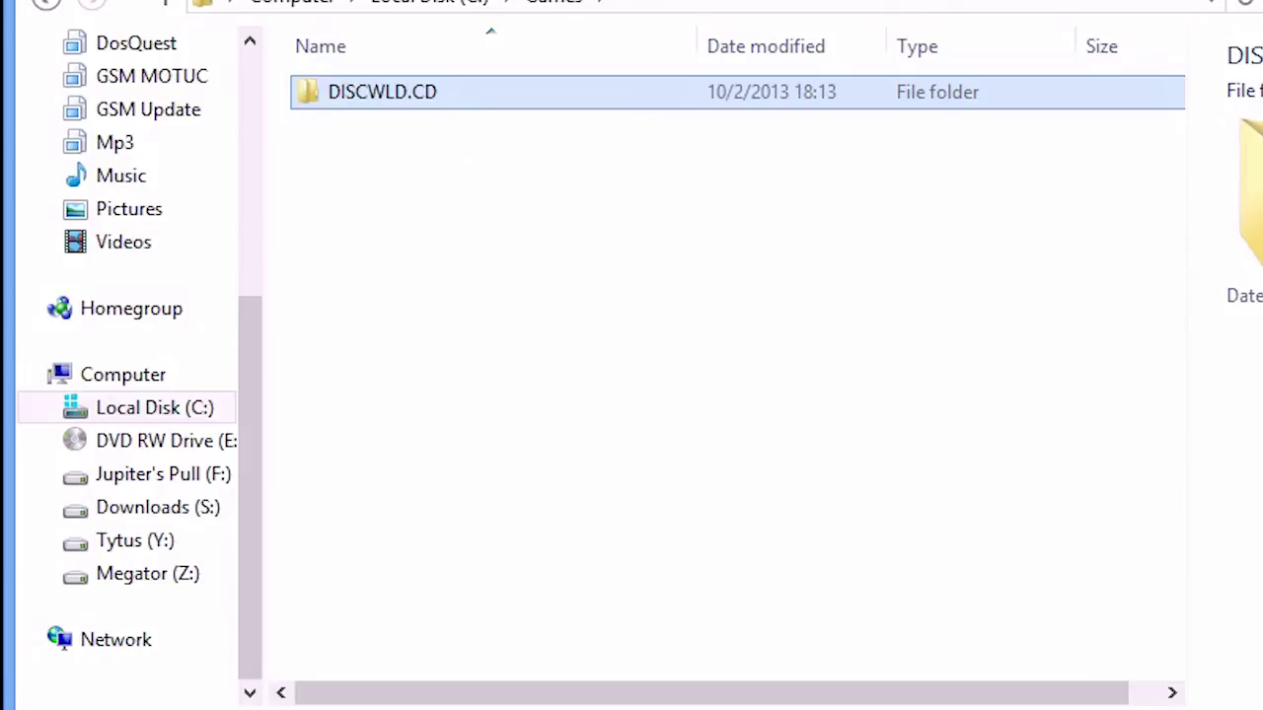
{"action": "key", "text": "Return"}
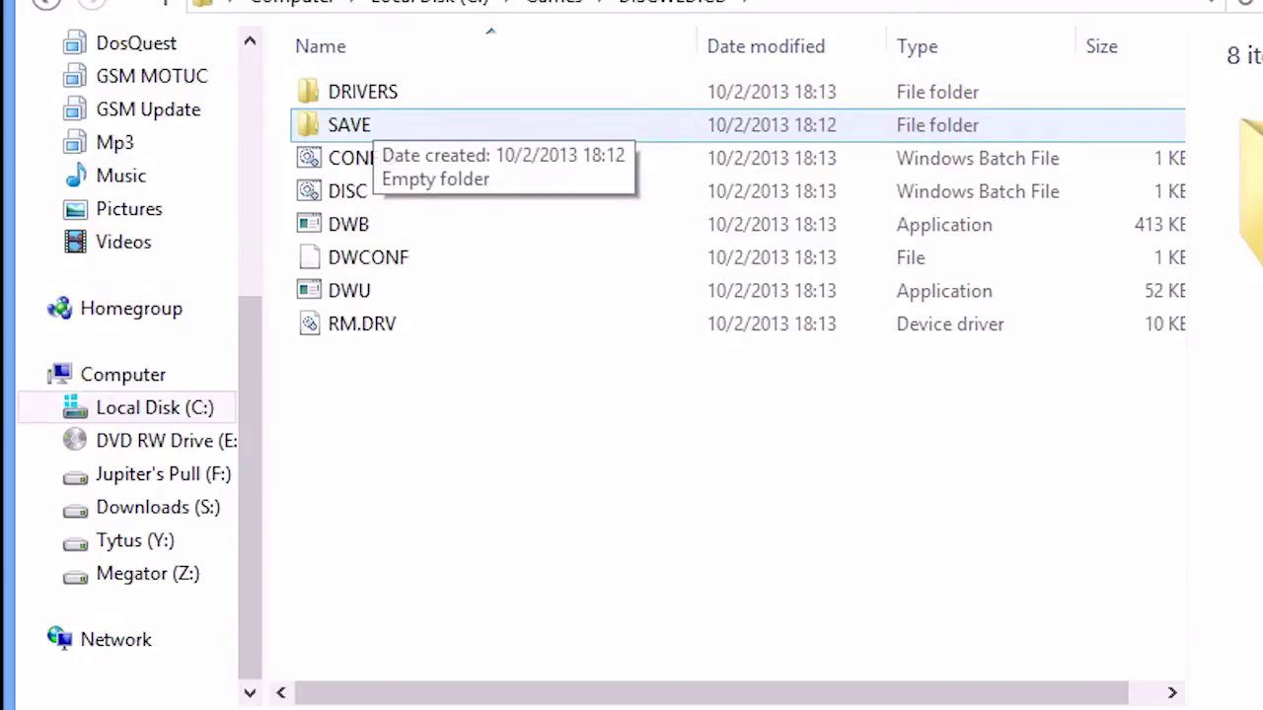
Create a new folder named DISCWLD.CD inside it.
{"action": "right_click", "coordinate": [467, 455]}
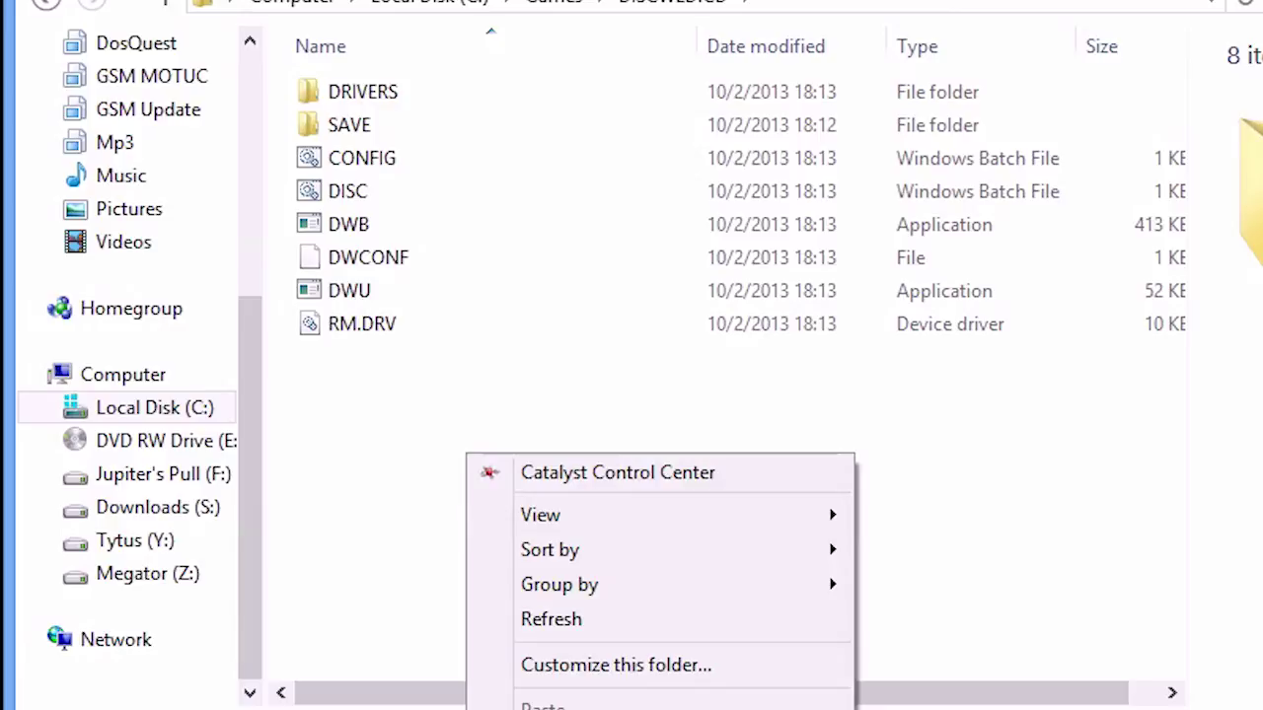
{"action": "key", "text": "ctrl+shift+n"}
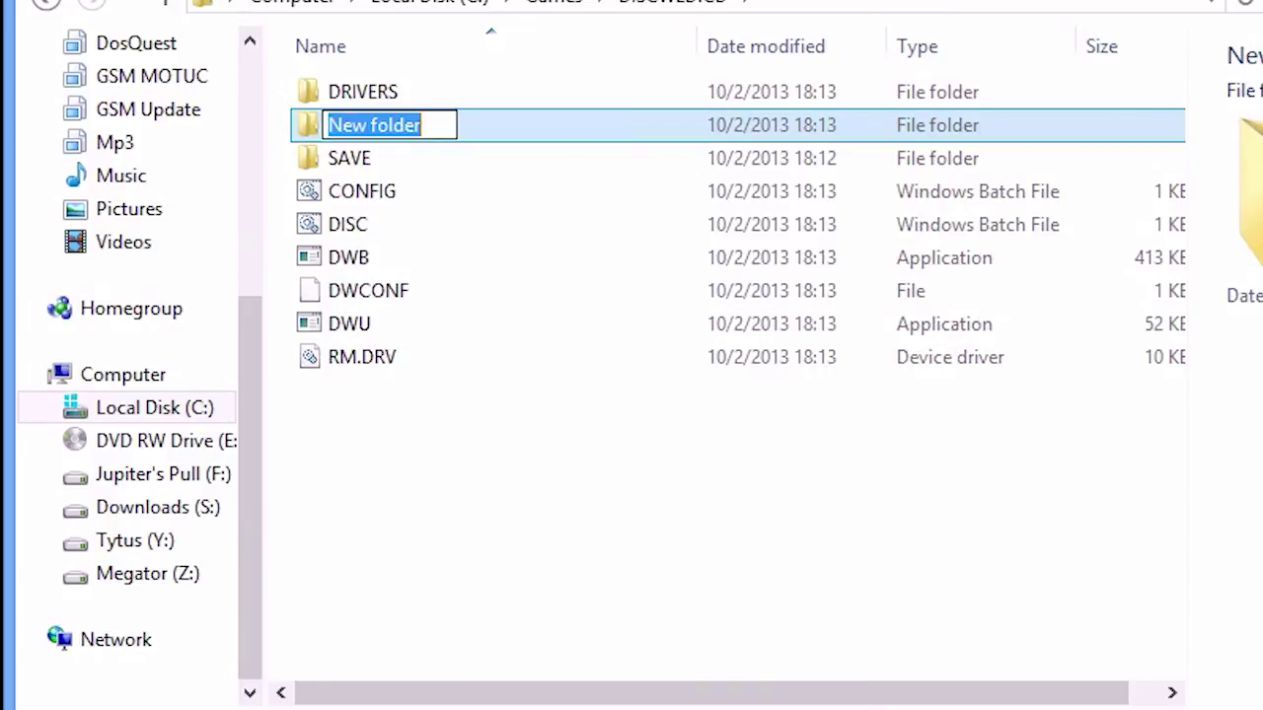
{"action": "type", "text": "DISCWLD.CD"}
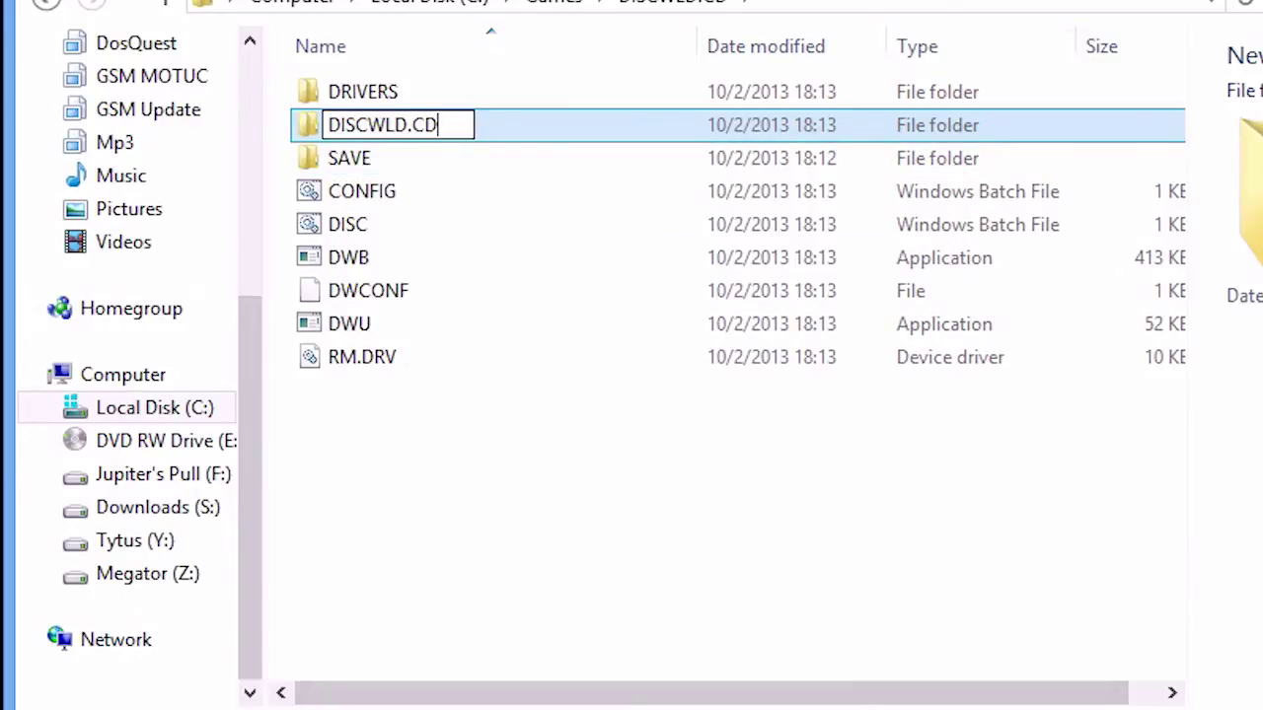
{"action": "key", "text": "Return"}
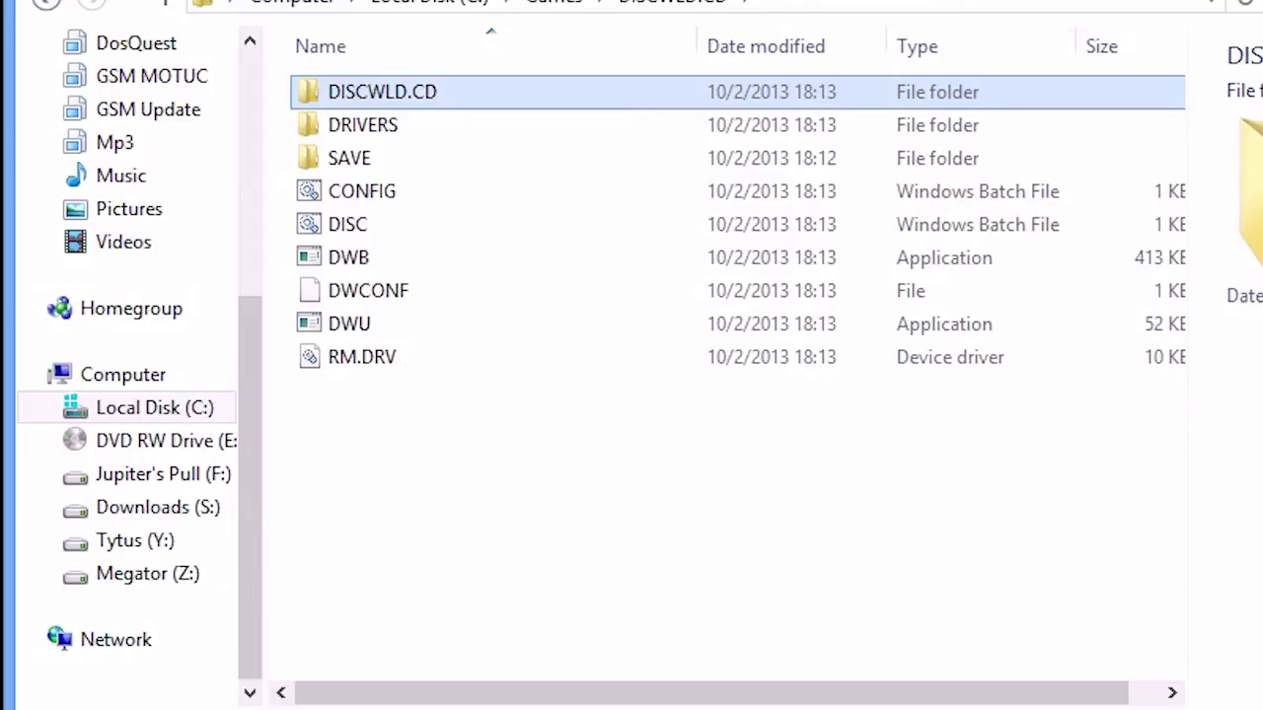
Copy the DRIVERS folder into the nested DISCWLD.CD folder and go back up to Games.
{"action": "left_click", "coordinate": [363, 124]}
{"action": "left_click", "coordinate": [349, 158], "text": "ctrl"}
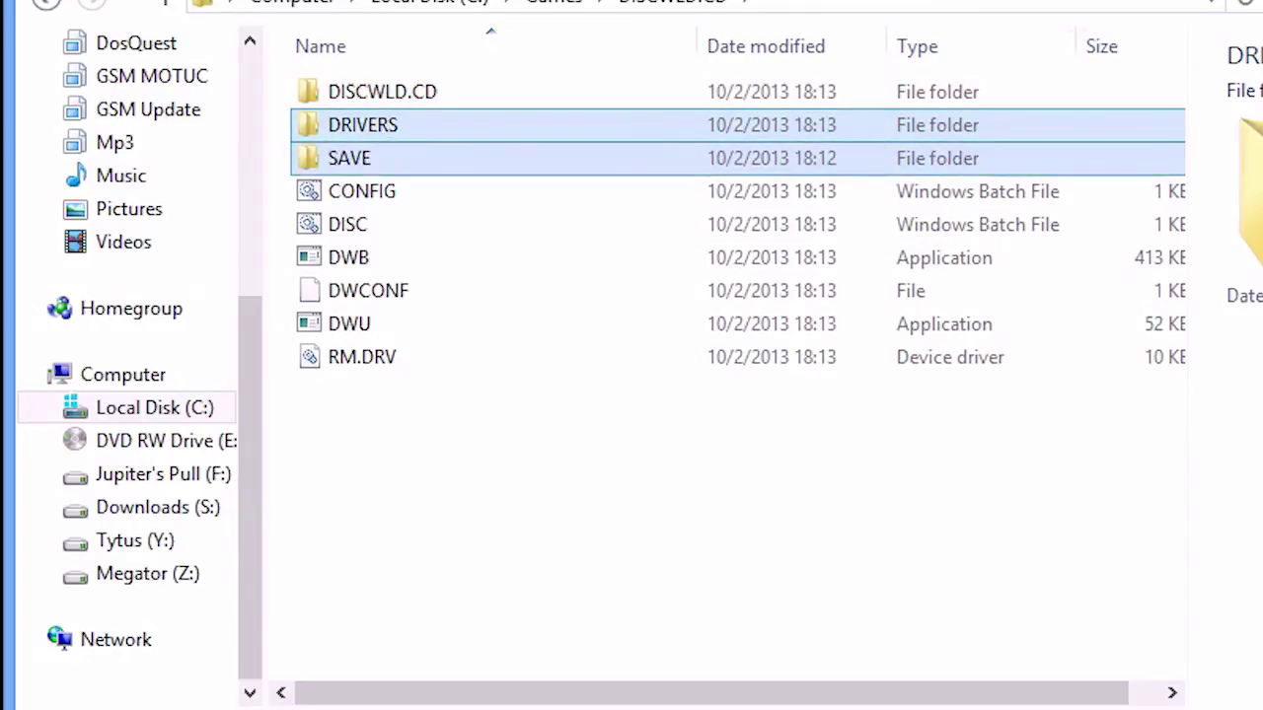
{"action": "left_click_drag", "start_coordinate": [350, 158], "coordinate": [385, 69]}
{"action": "right_click", "coordinate": [379, 126]}
{"action": "left_click", "coordinate": [464, 551]}
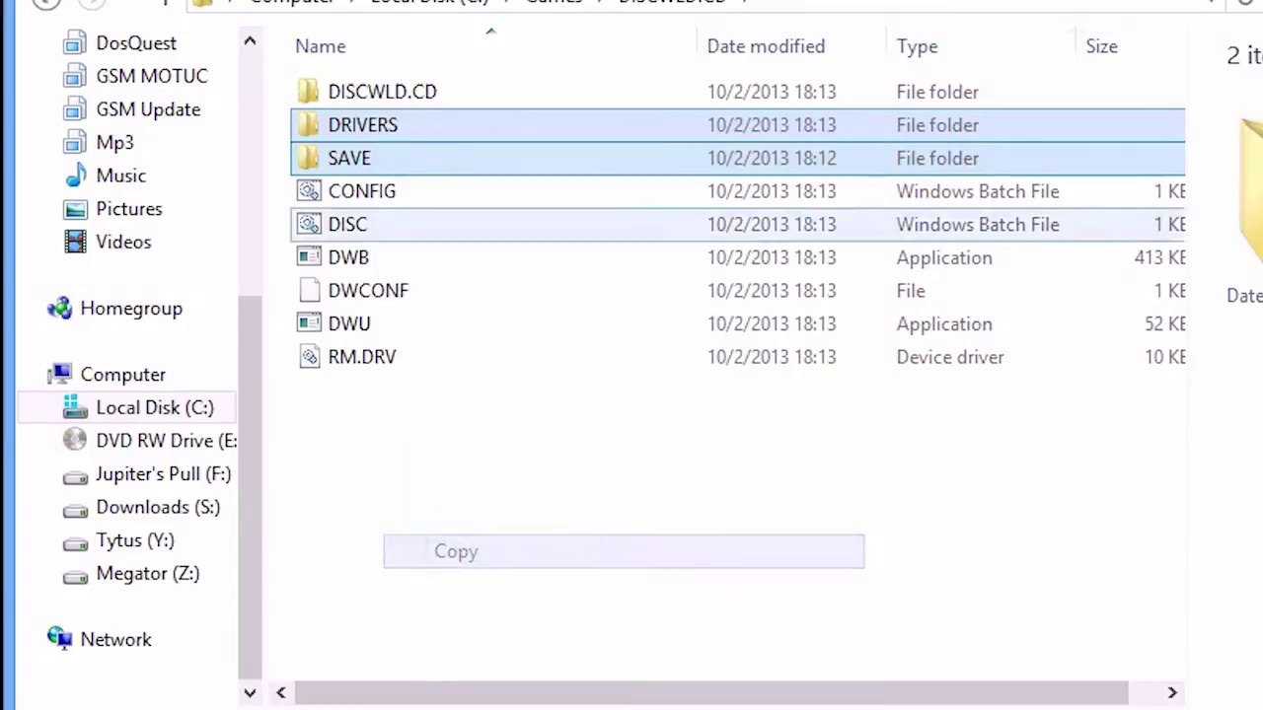
{"action": "right_click", "coordinate": [401, 90]}
{"action": "left_click", "coordinate": [479, 667]}
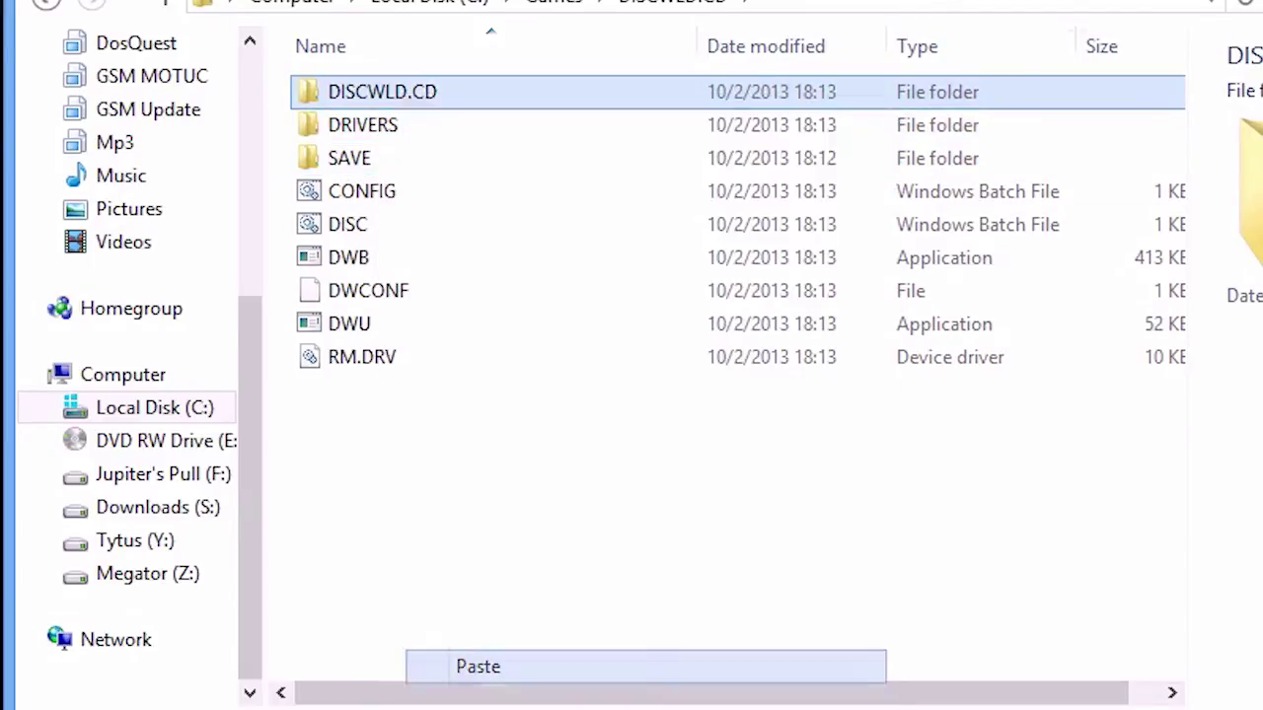
{"action": "key", "text": "BackSpace"}
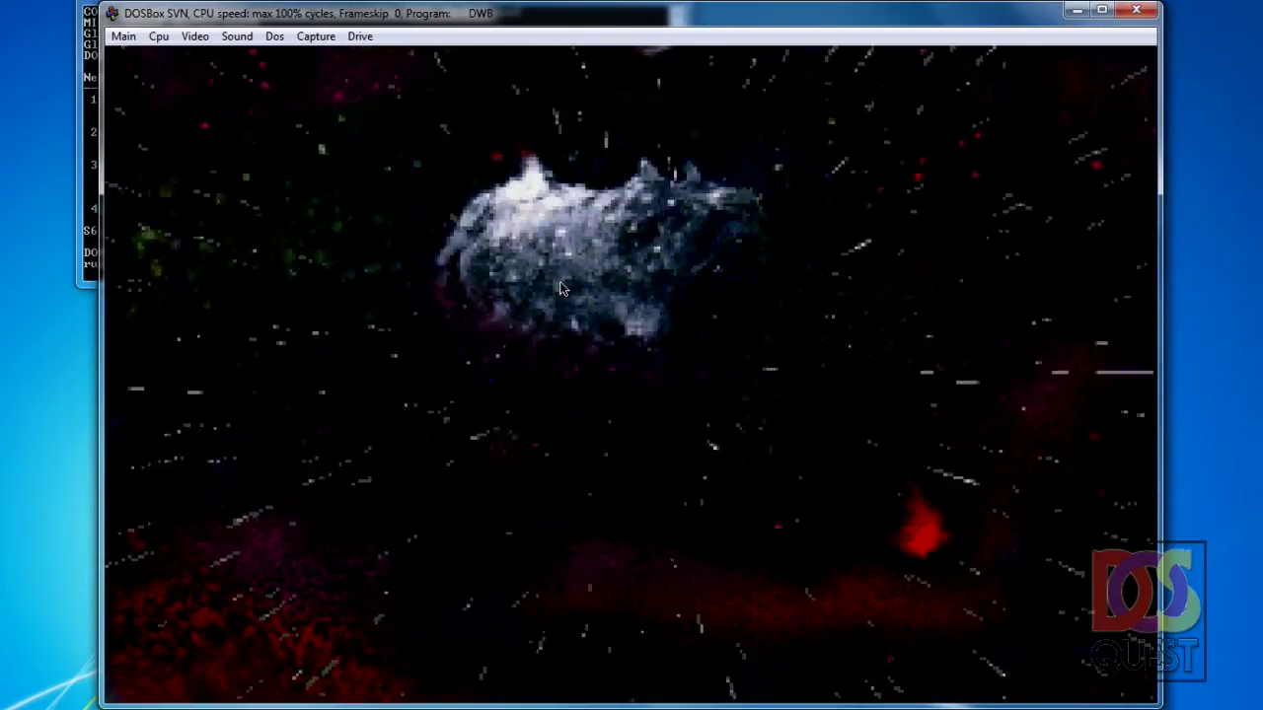
Skip the intro and save the game as dosquest.
{"action": "key", "text": "Escape"}
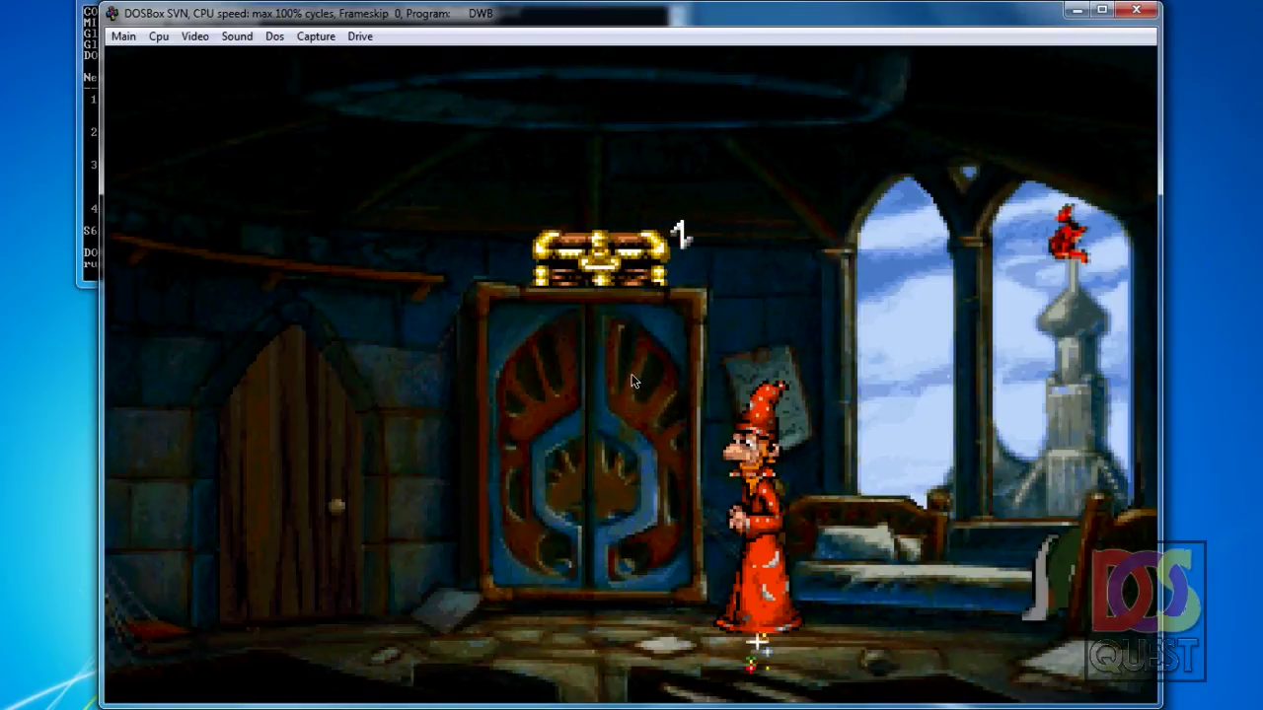
{"action": "key", "text": "F1"}
{"action": "left_click", "coordinate": [642, 271]}
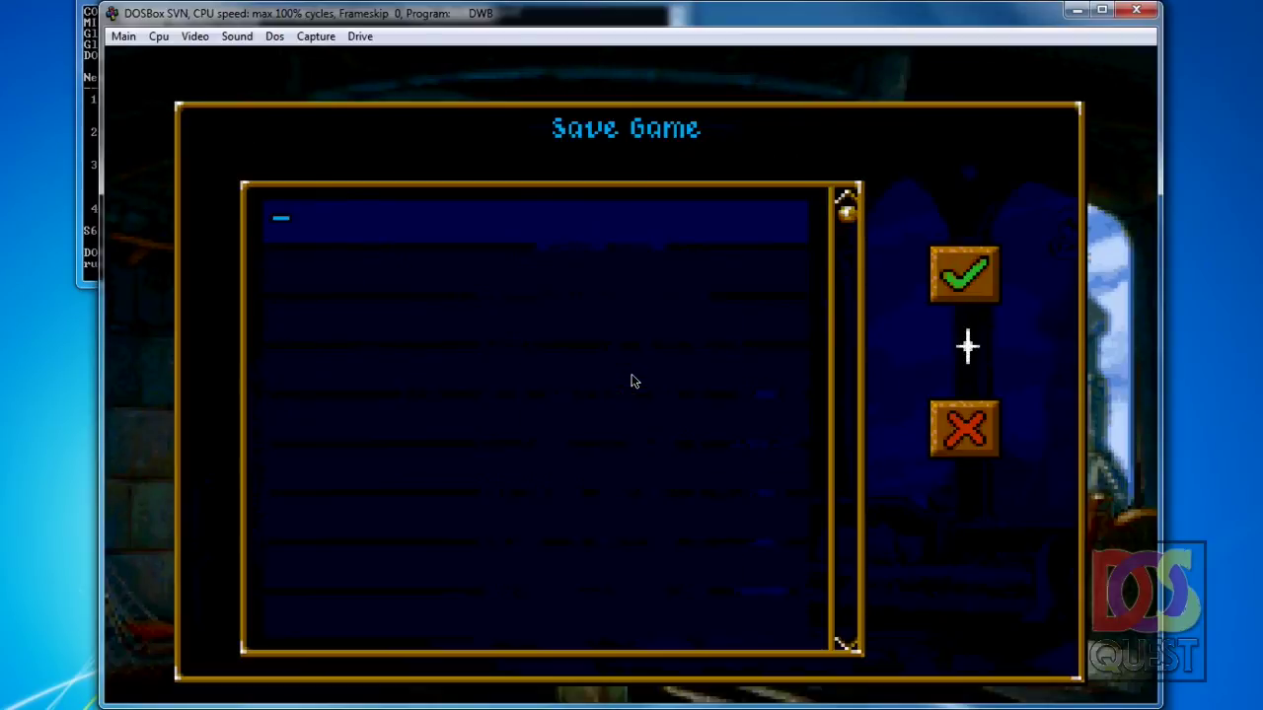
{"action": "type", "text": "dosquest"}
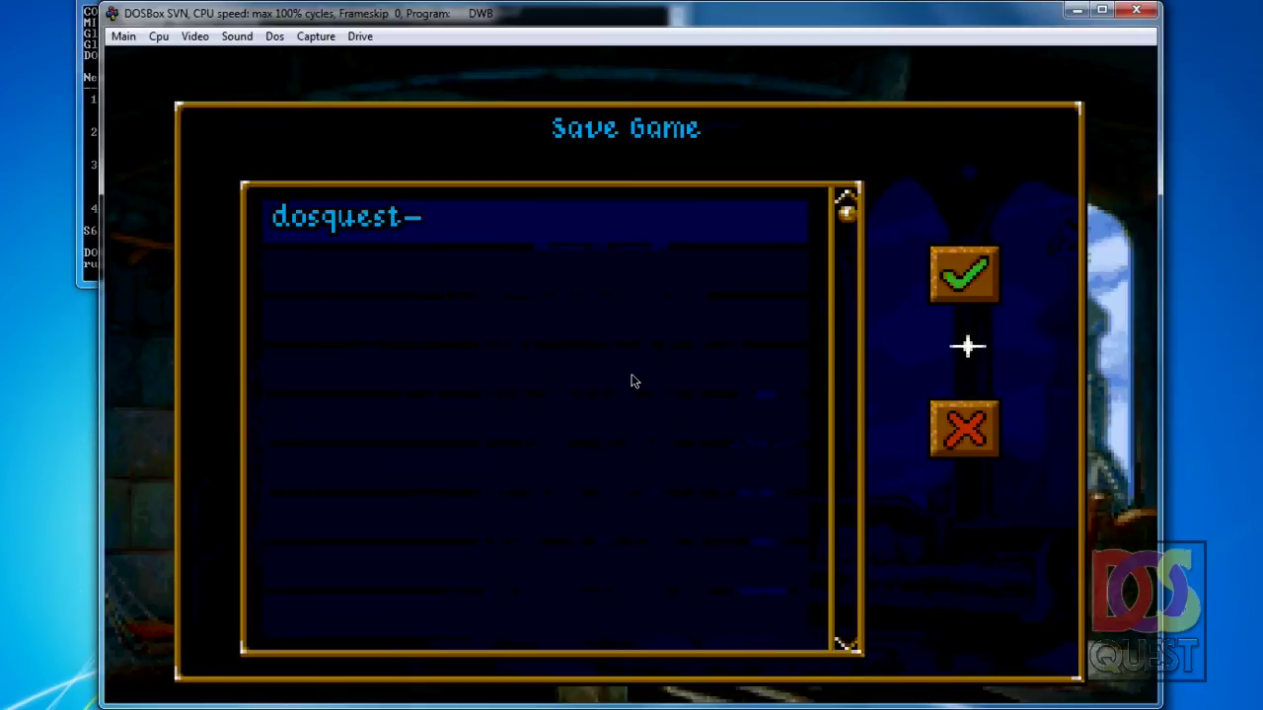
{"action": "left_click", "coordinate": [964, 275]}
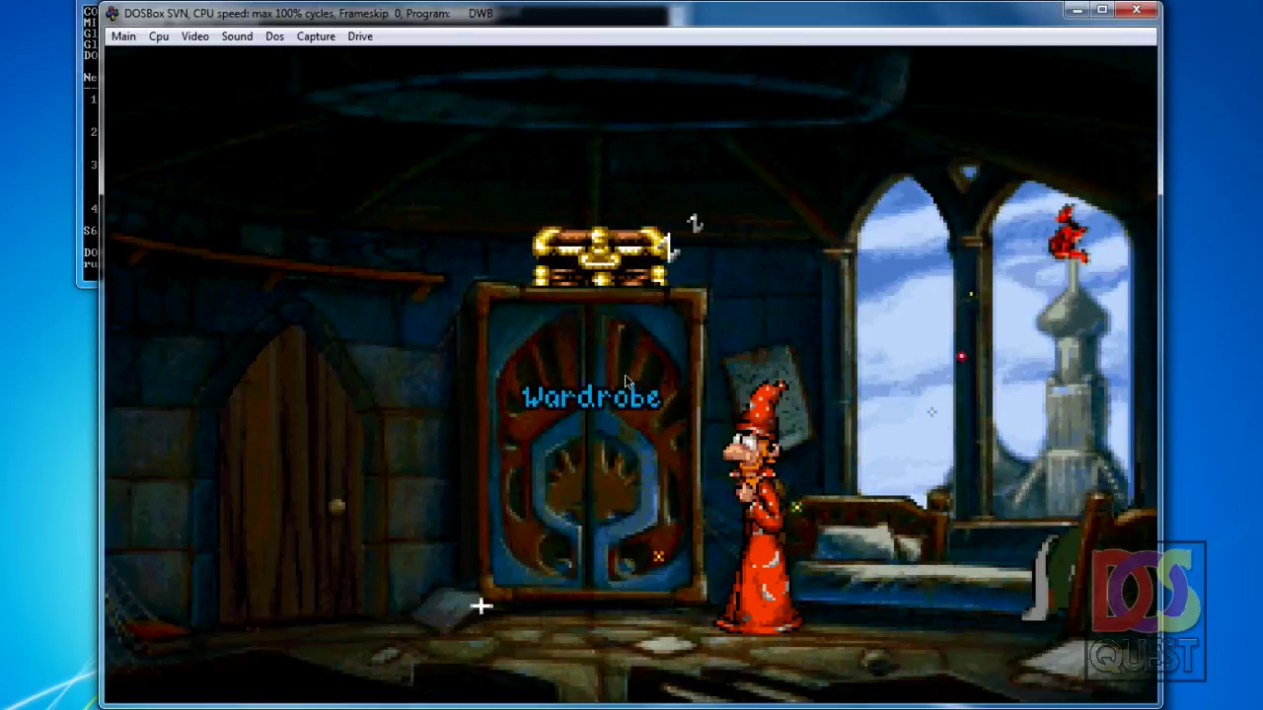
Walk Rincewind a bit, then load the dosquest save from the options menu.
{"action": "left_click", "coordinate": [360, 487]}
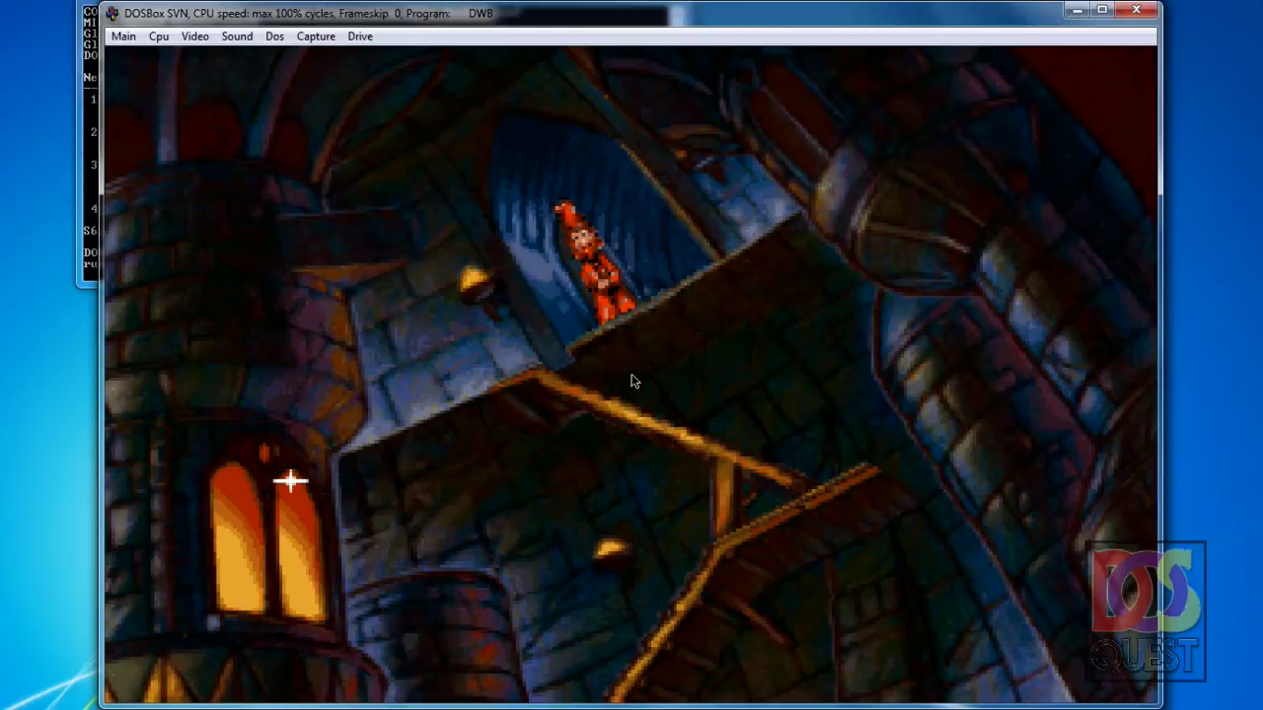
{"action": "key", "text": "F1"}
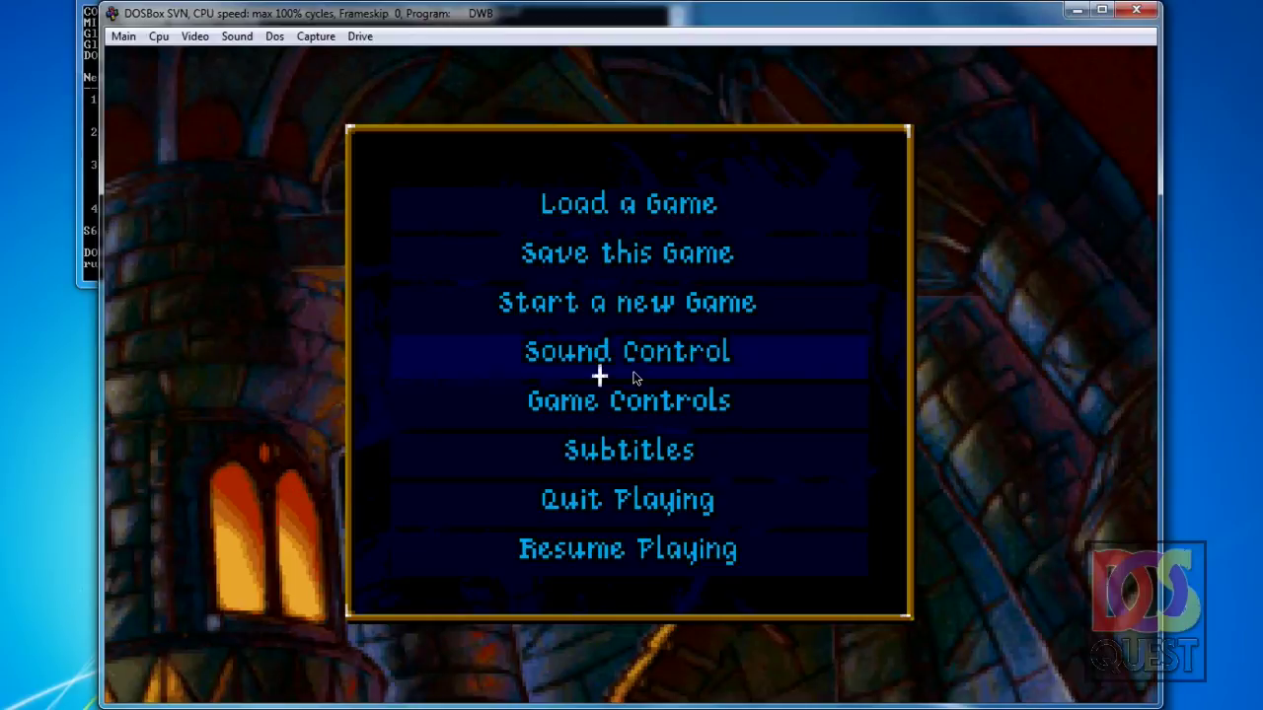
{"action": "left_click", "coordinate": [679, 210]}
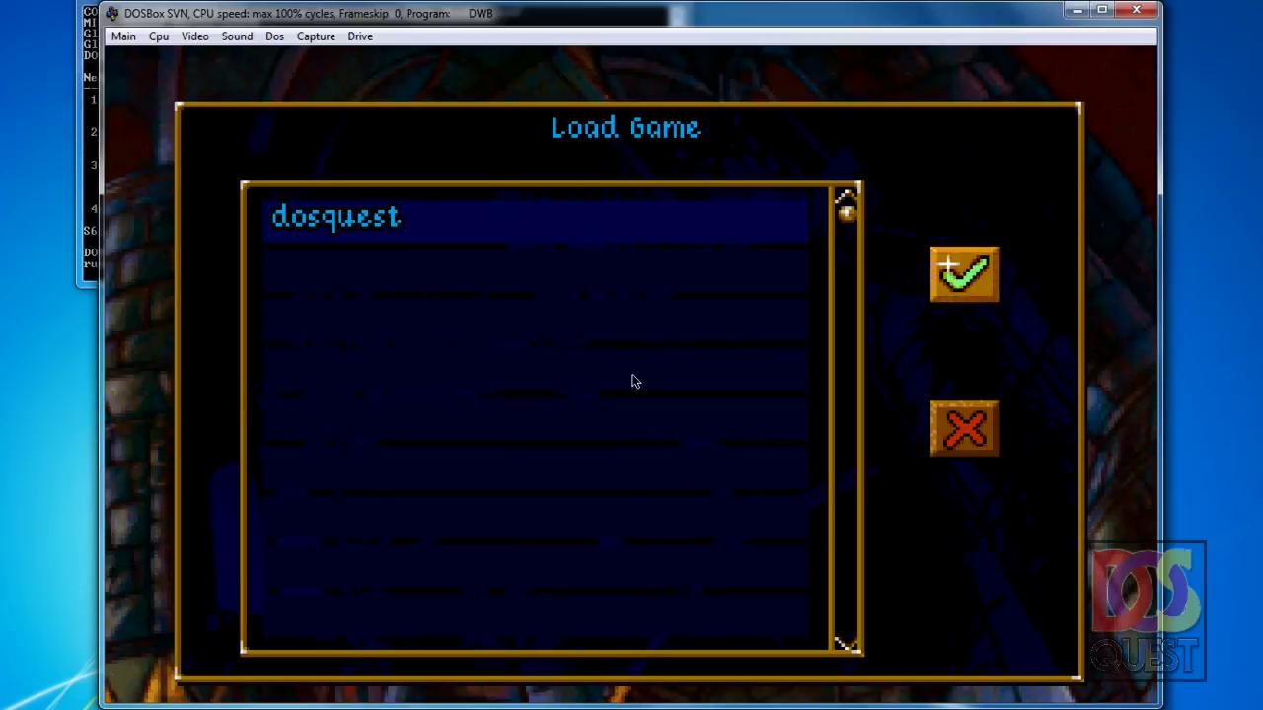
{"action": "left_click", "coordinate": [947, 264]}
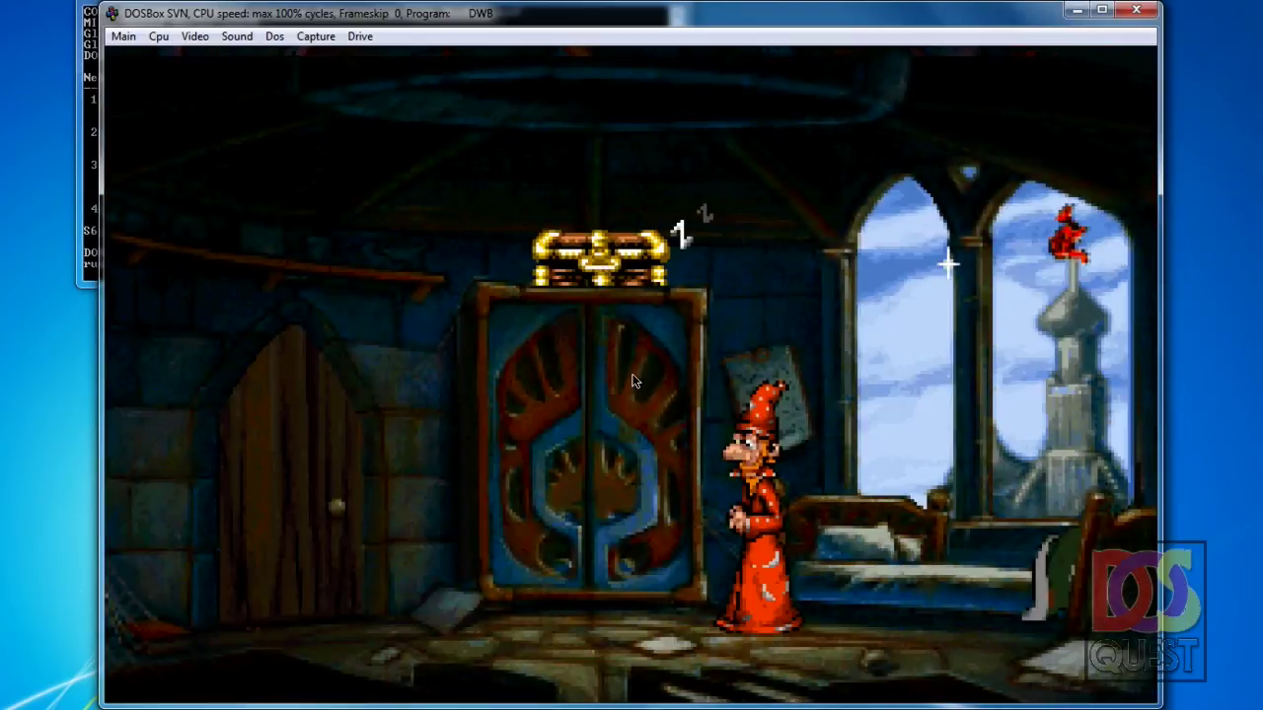
{"action": "left_click", "coordinate": [738, 517]}
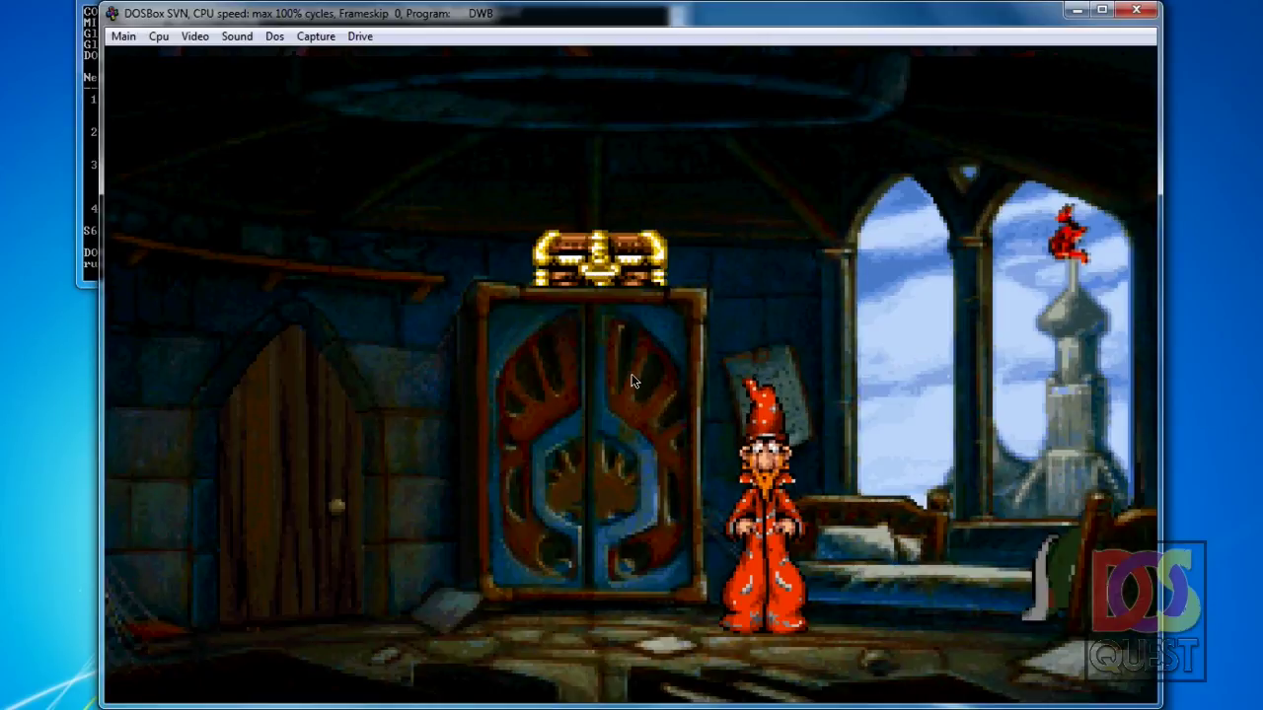